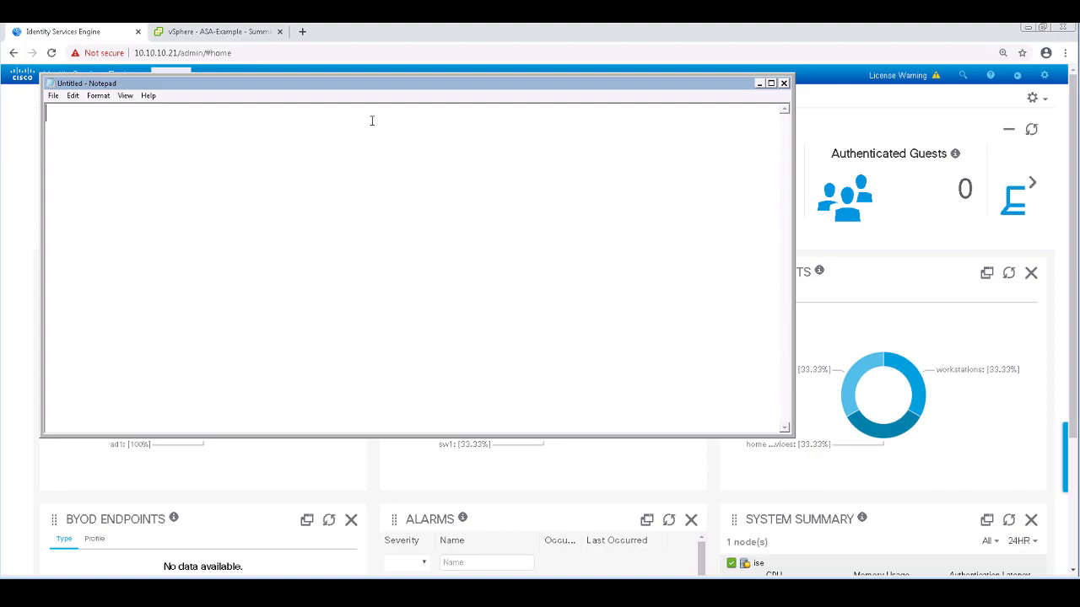
Step: Write the 'Configuring Posture:' heading with Client Provisioning Policy and Posture Policy points, then start a new line
type("Configuring P")
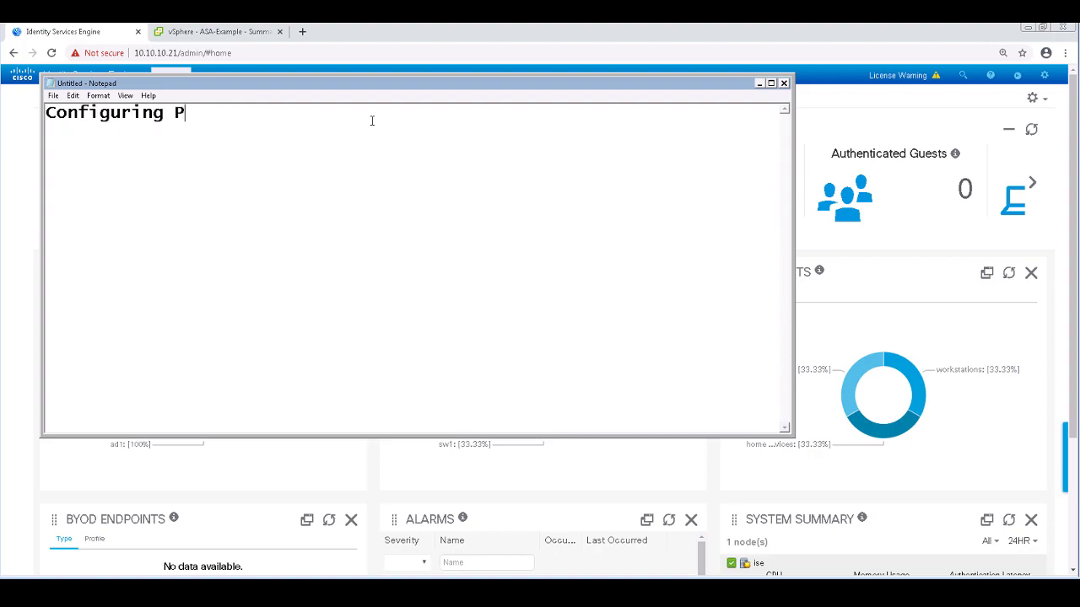
type("osture:  ")
type("1)")
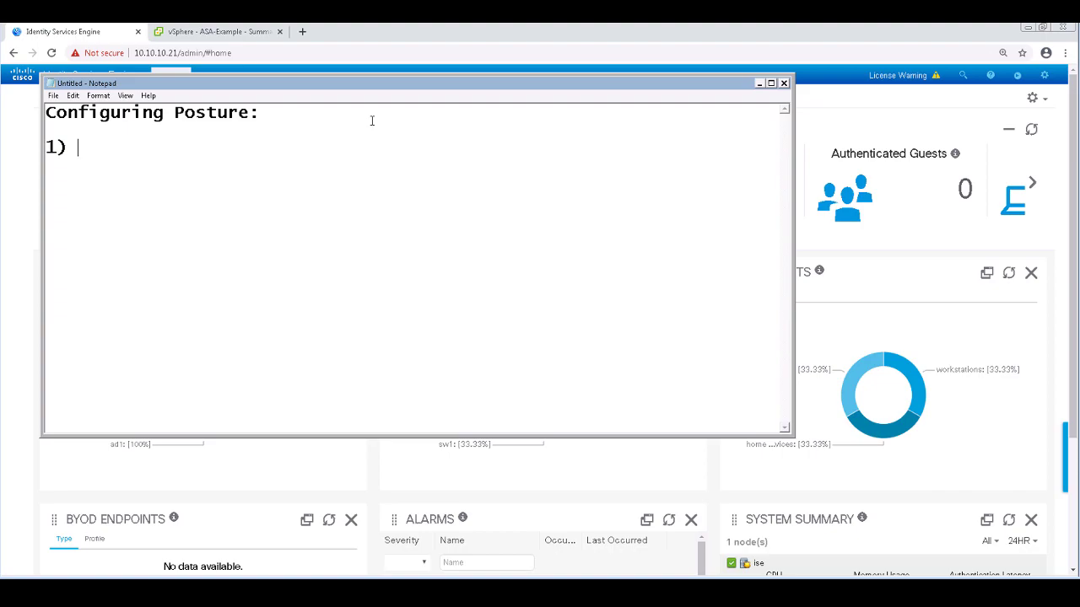
type(" Client Provis")
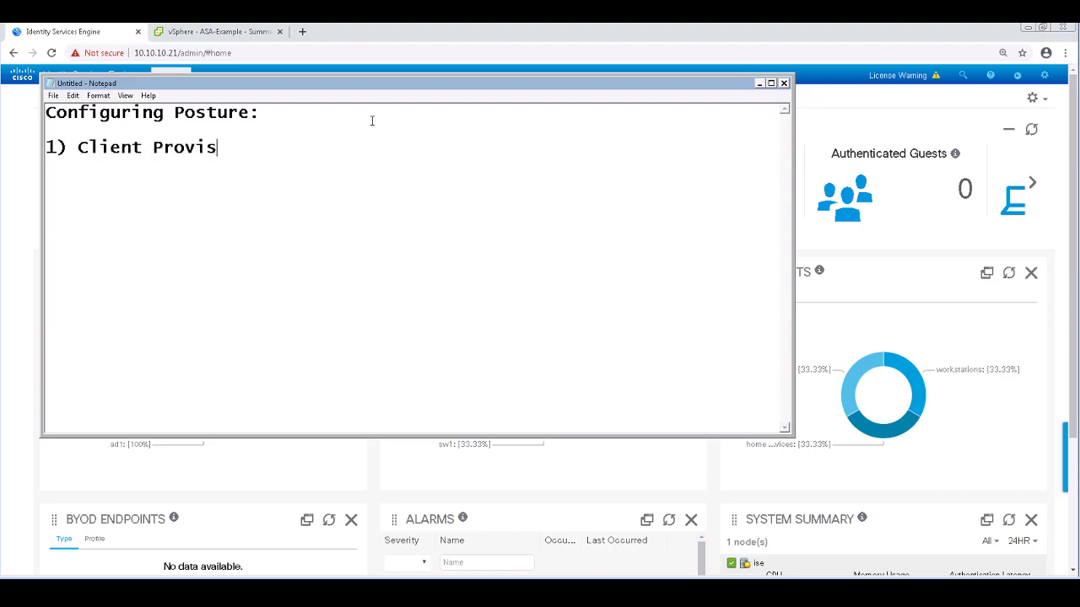
type("ioning Policy -")
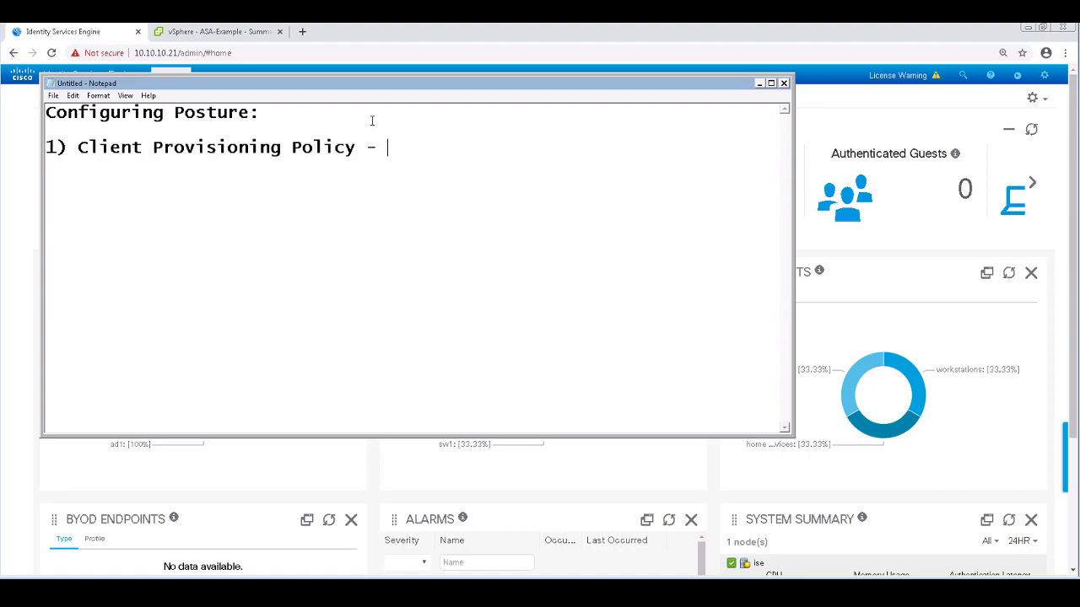
type(" Assign posture agent ty")
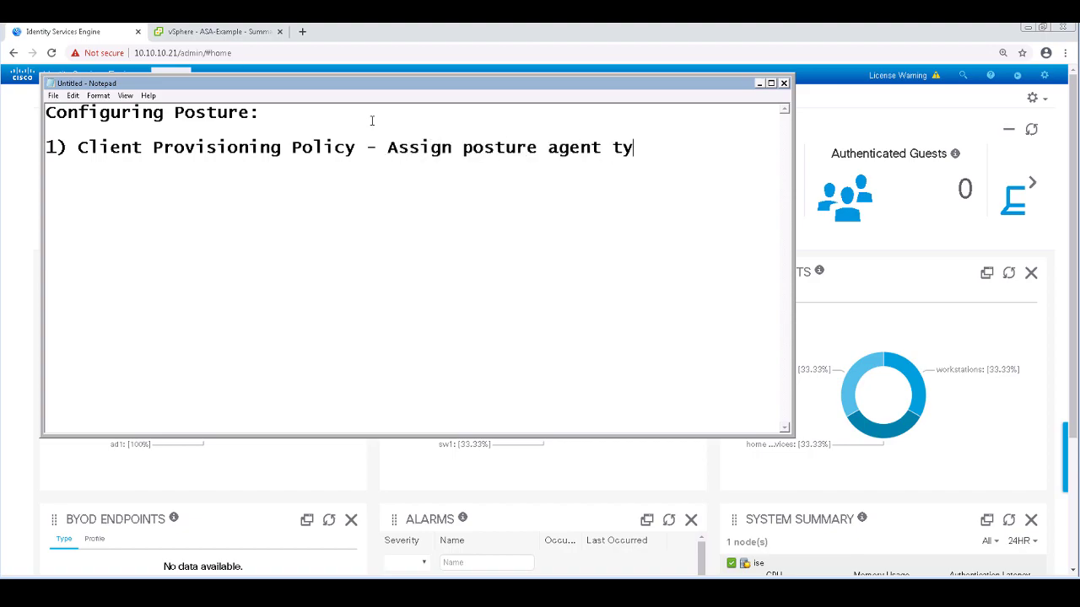
type("pe depending on O")
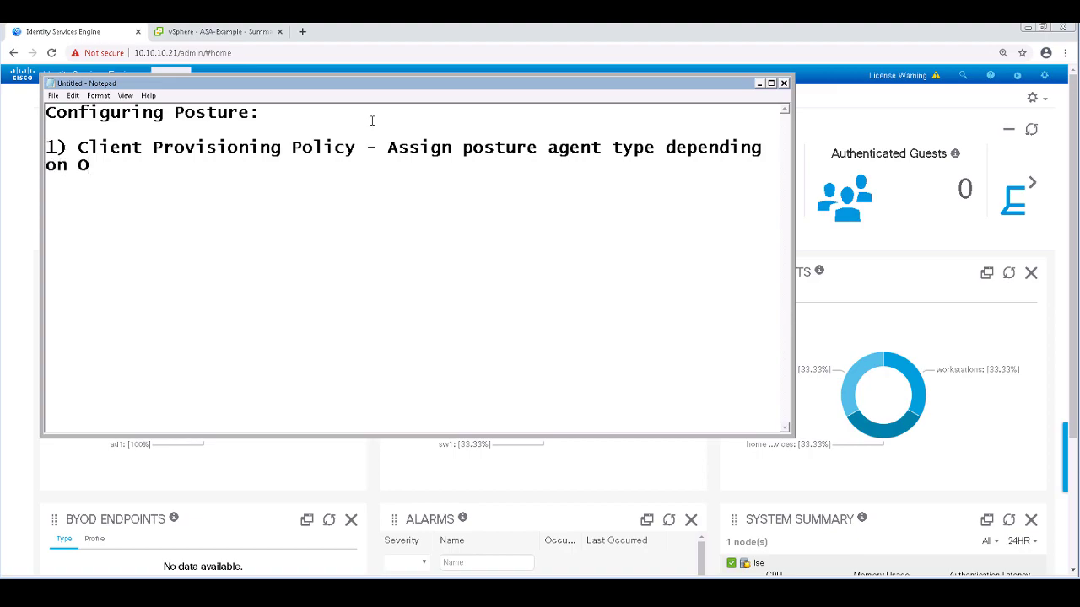
type("S and other conditions  ")
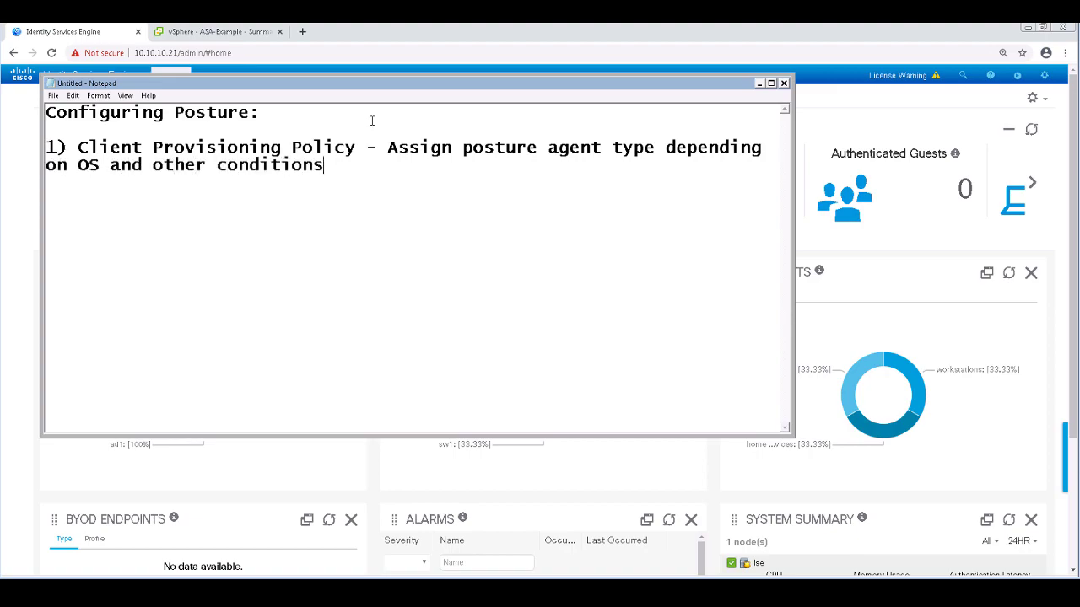
type("2) Posture Polic")
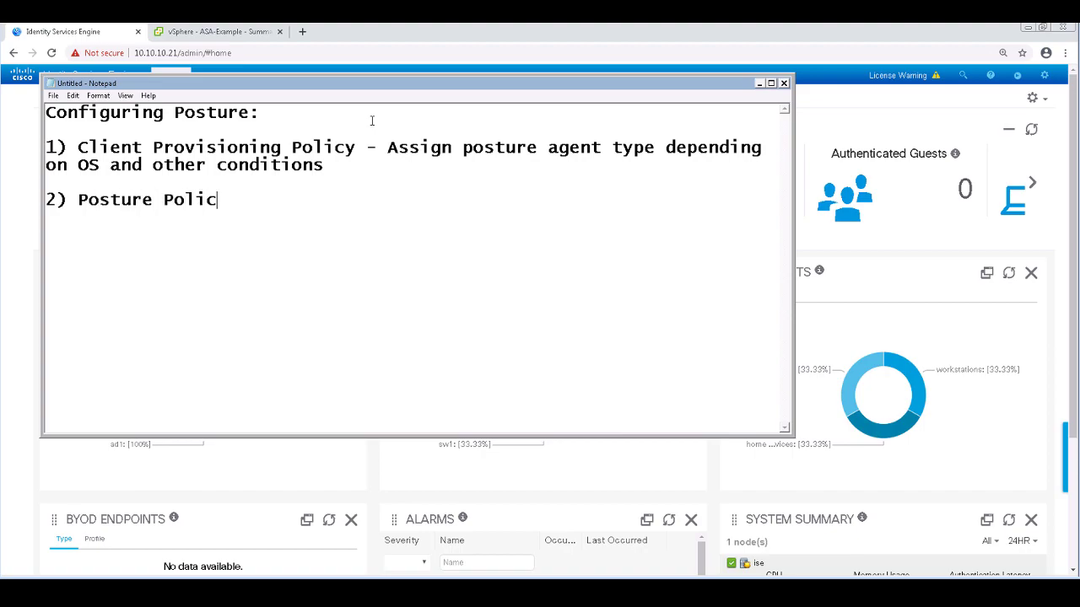
type("y - Posture requ")
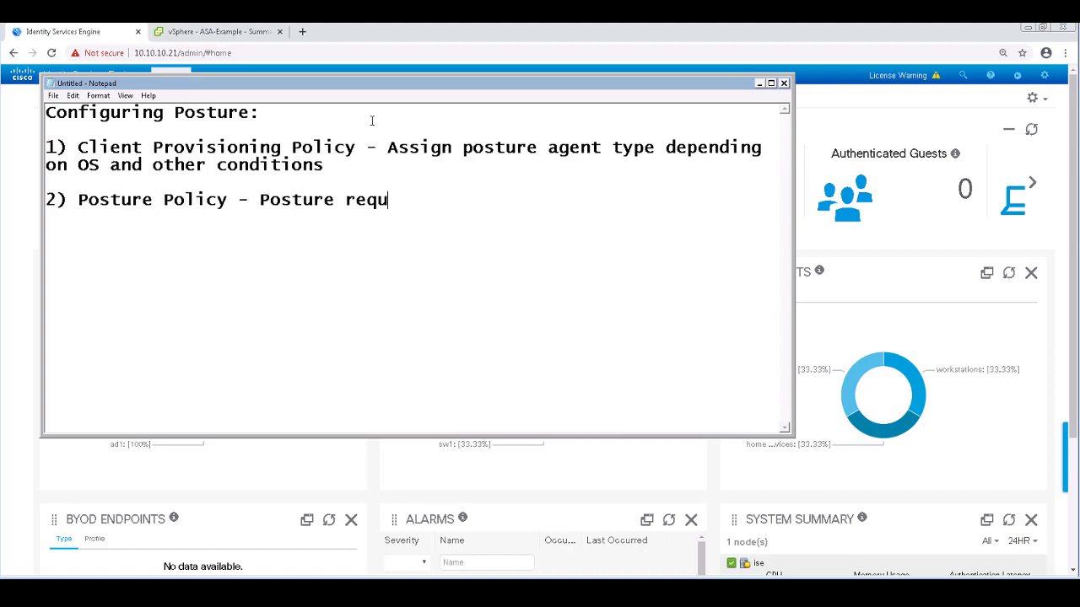
type("irements (meet ")
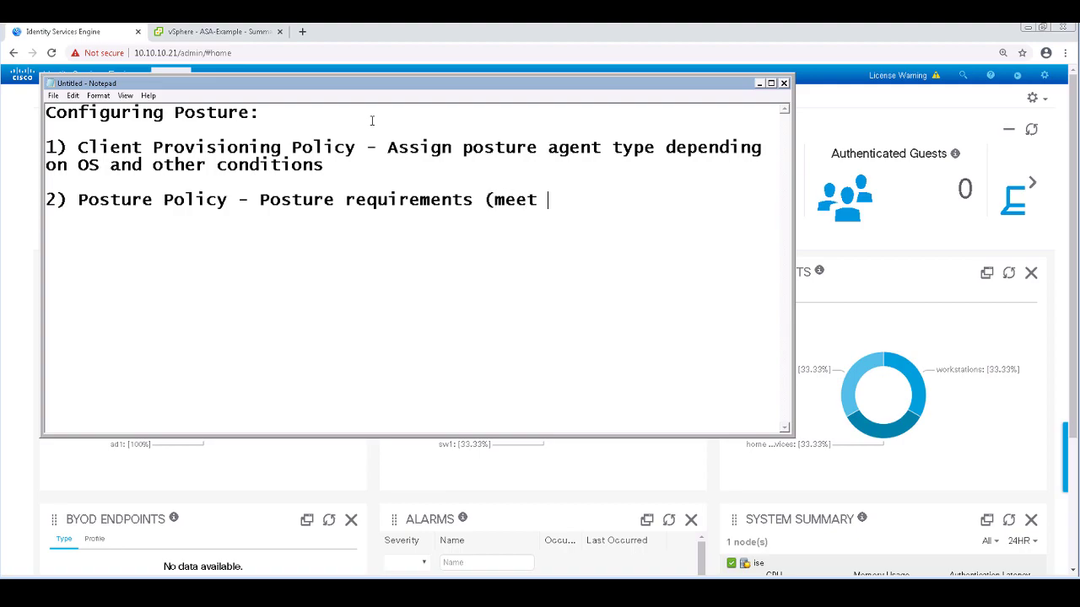
type("condition ")
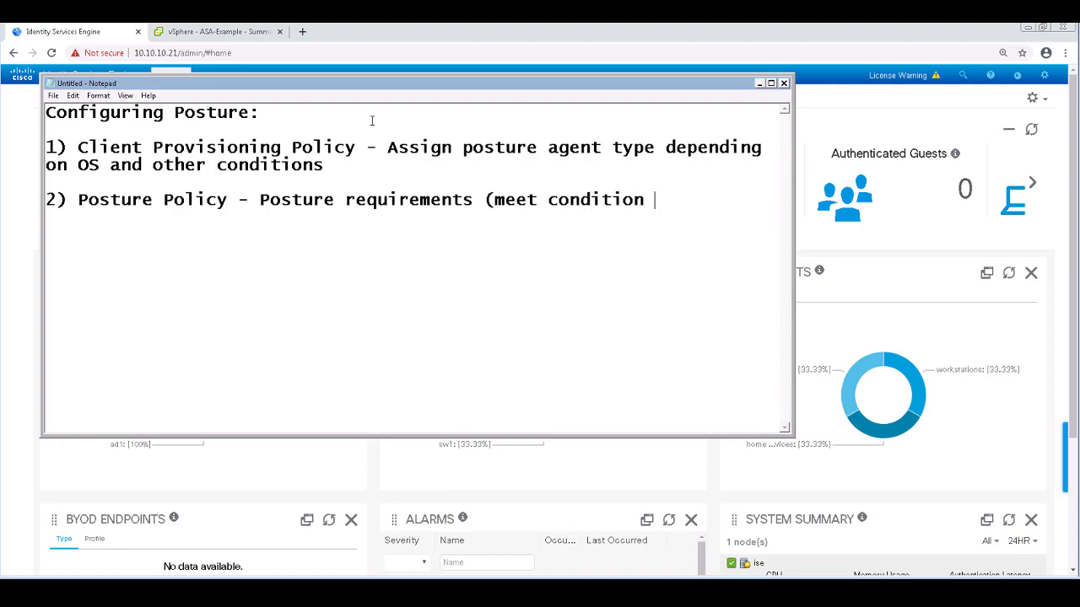
type("else remediation) ")
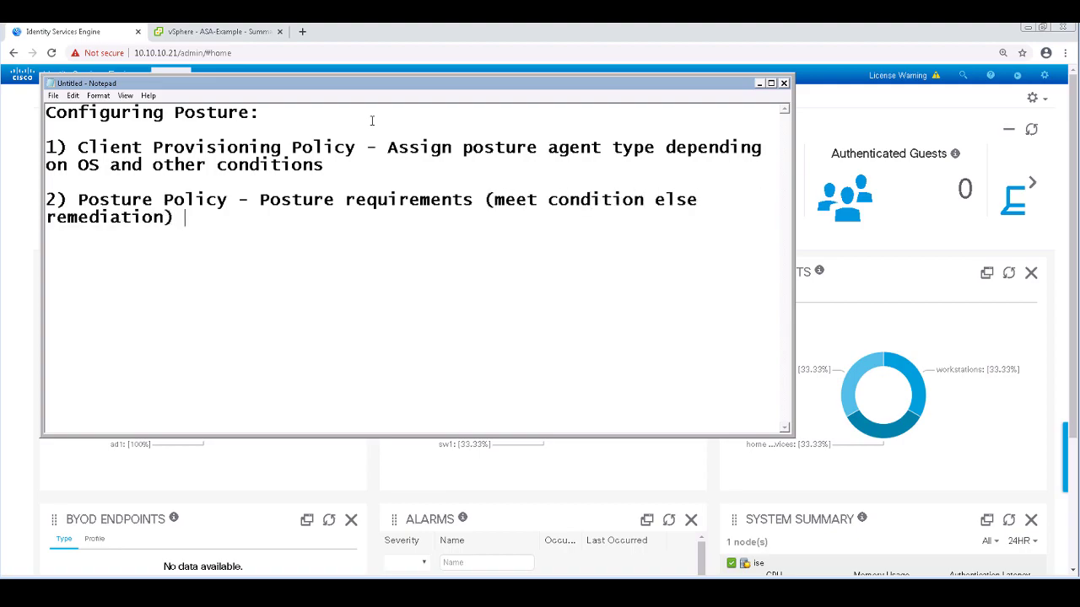
type("and posture")
key("BackSpace")
key("BackSpace")
type("ure")
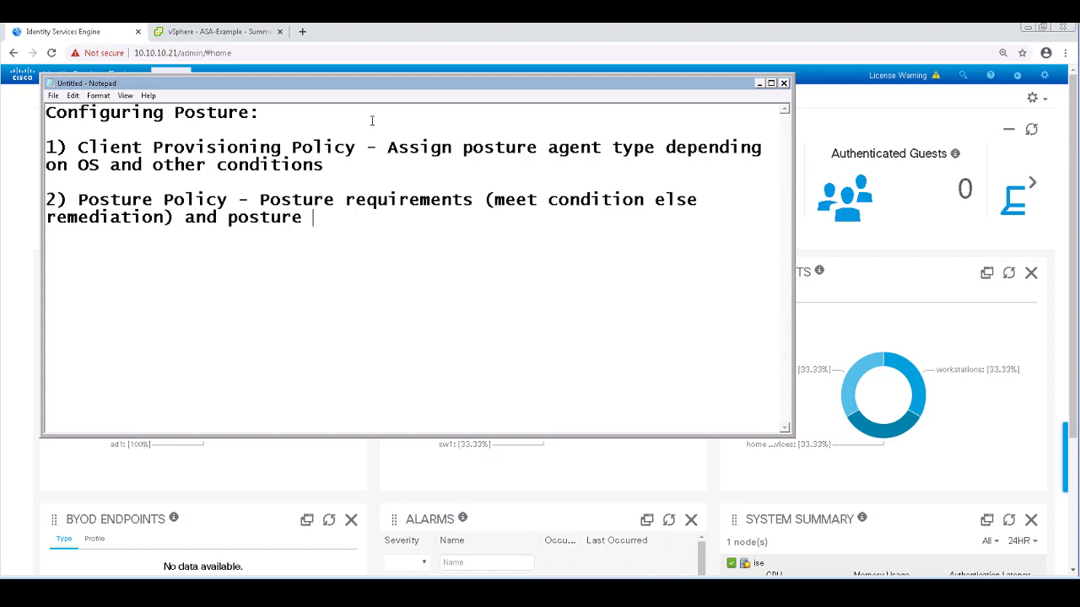
type(" policy rules")
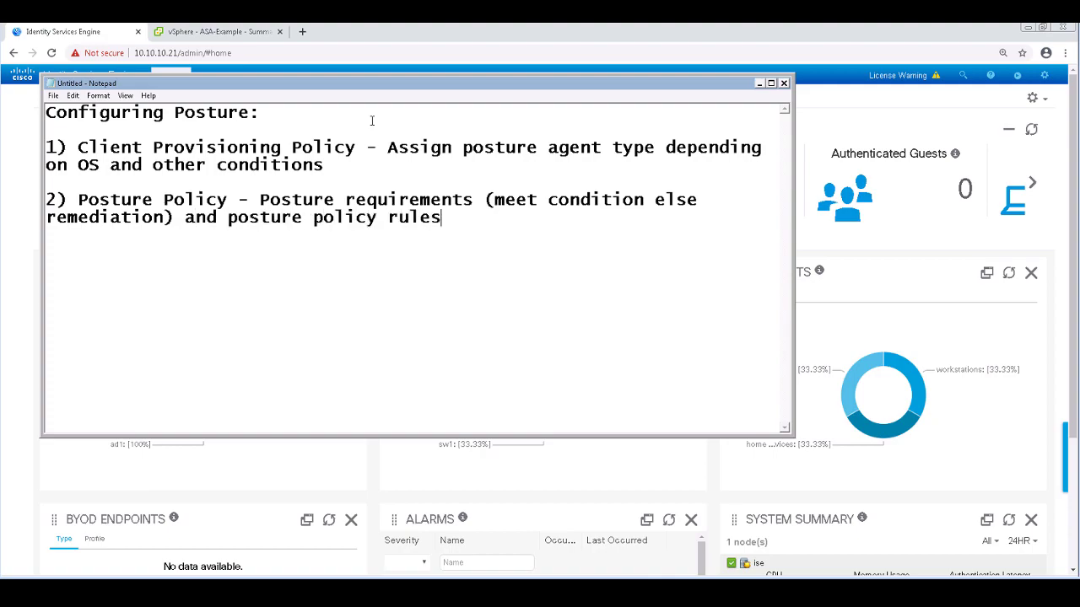
key("Return")
Step: Add '3) Authorization Policy -' with an Unknown line: redirect to client provisioning portal and restrict access
type("3) Config")
key("BackSpace")
key("BackSpace")
key("BackSpace")
key("BackSpace")
key("BackSpace")
key("BackSpace")
type("Authorization Policy - \t- ")
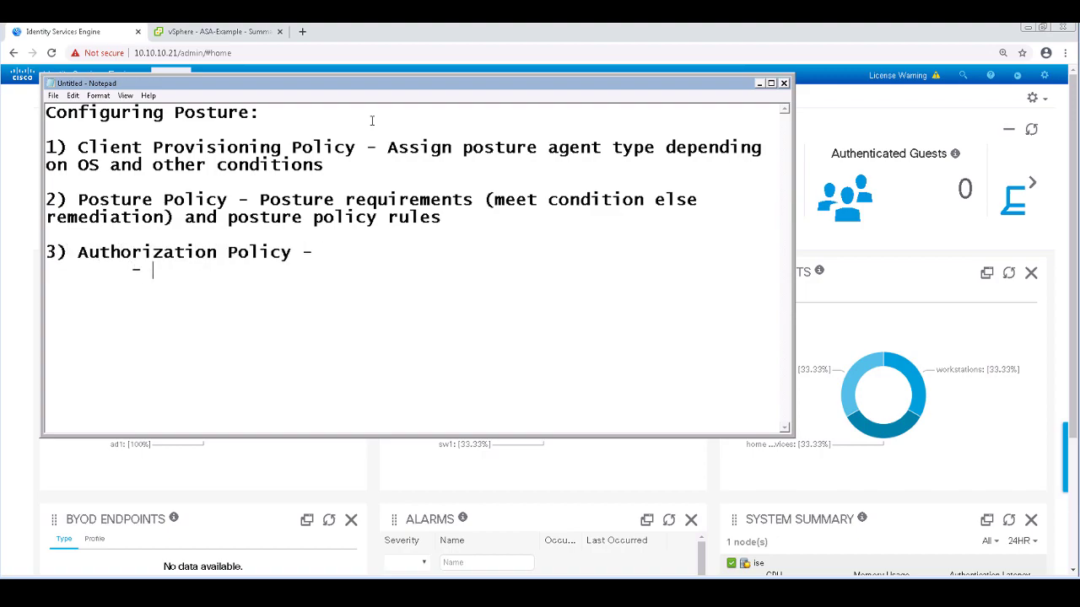
type("Unknown : Redirect to c")
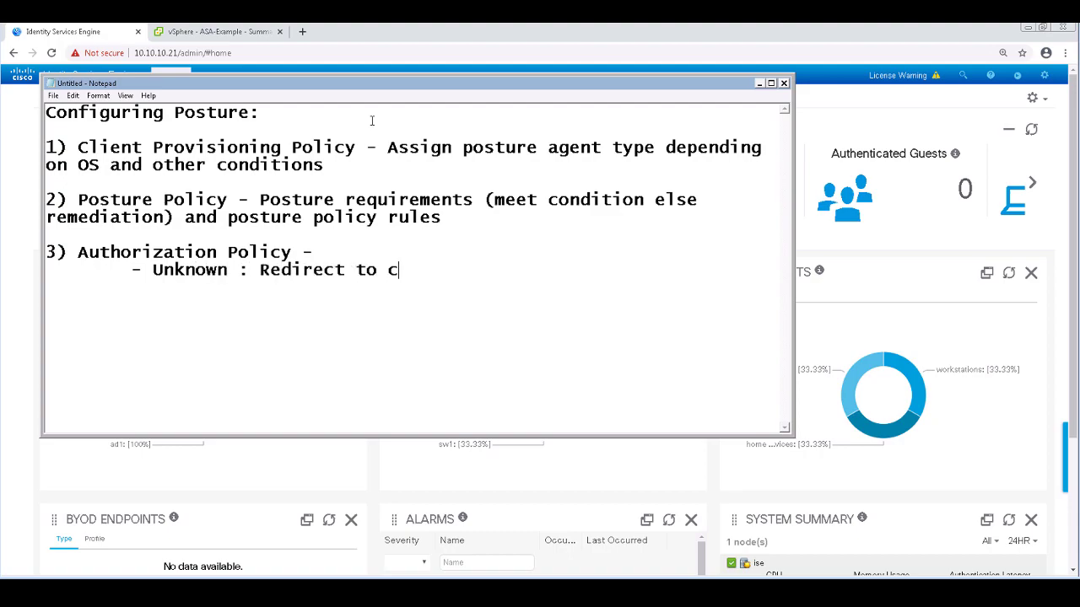
type("lient provisioning portal and rest")
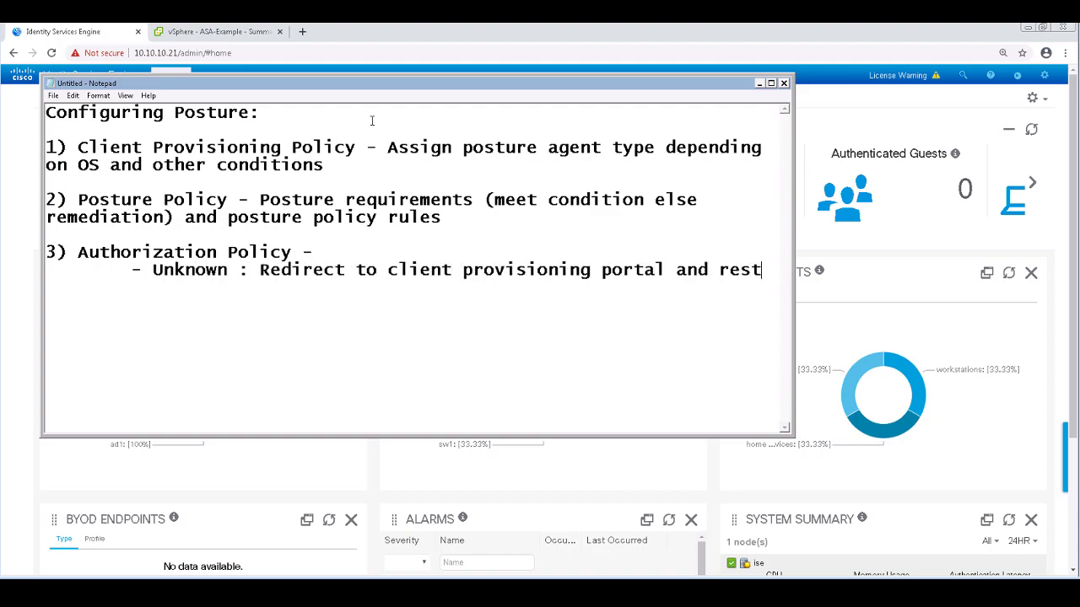
type("rict access")
left_click_drag(220, 301, 40, 274)
key("BackSpace")
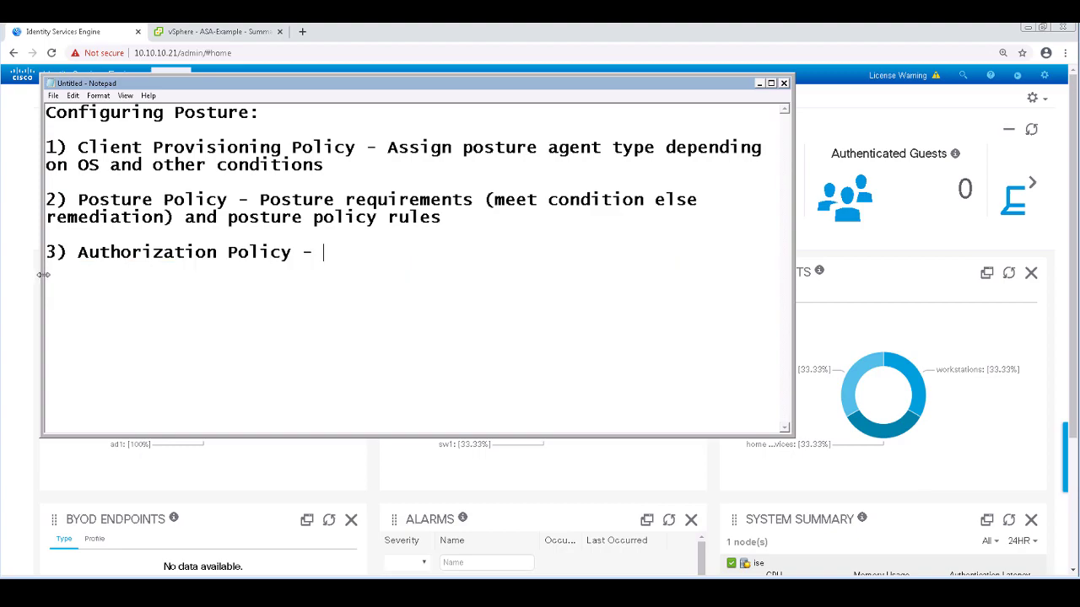
type("- Unknown : ")
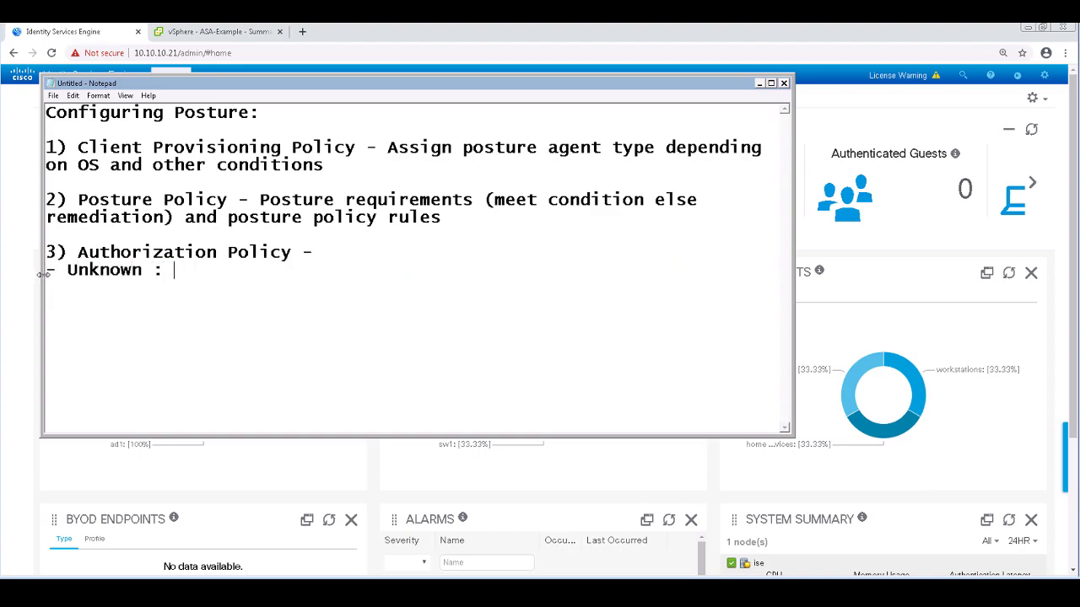
type("Redirect to client provisioning port")
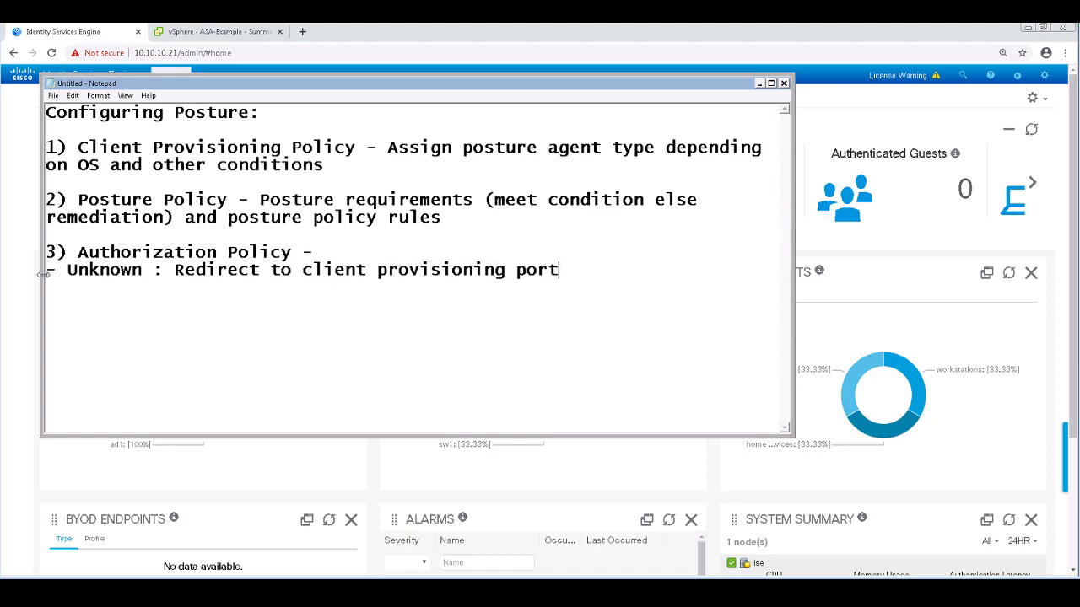
type("al and restrict access")
Step: Add the 'Compliant : Grant controlled access' and 'Noncompliant : Restrict access' lines
key("Return")
type("- Compliant :")
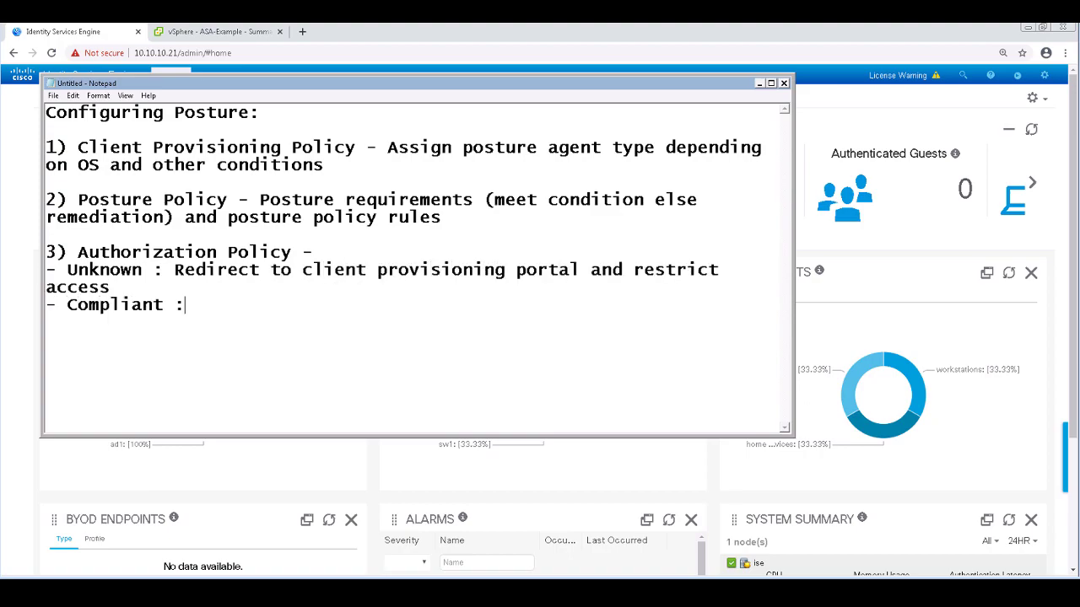
type(" Grant controlled access")
key("Return")
type("- Noncompliant -")
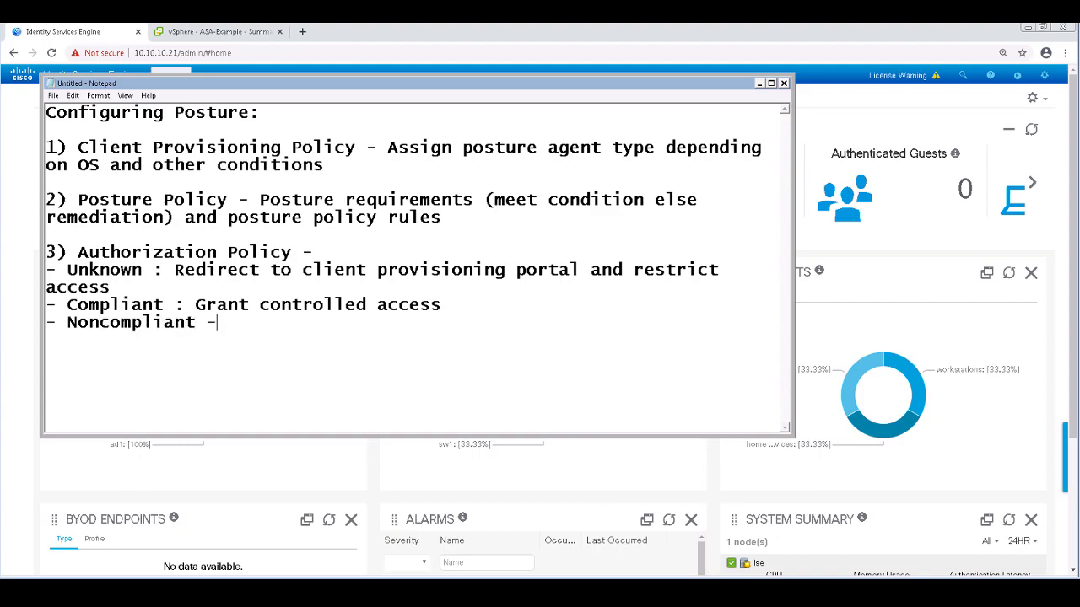
key("BackSpace")
type(": Restrict access")
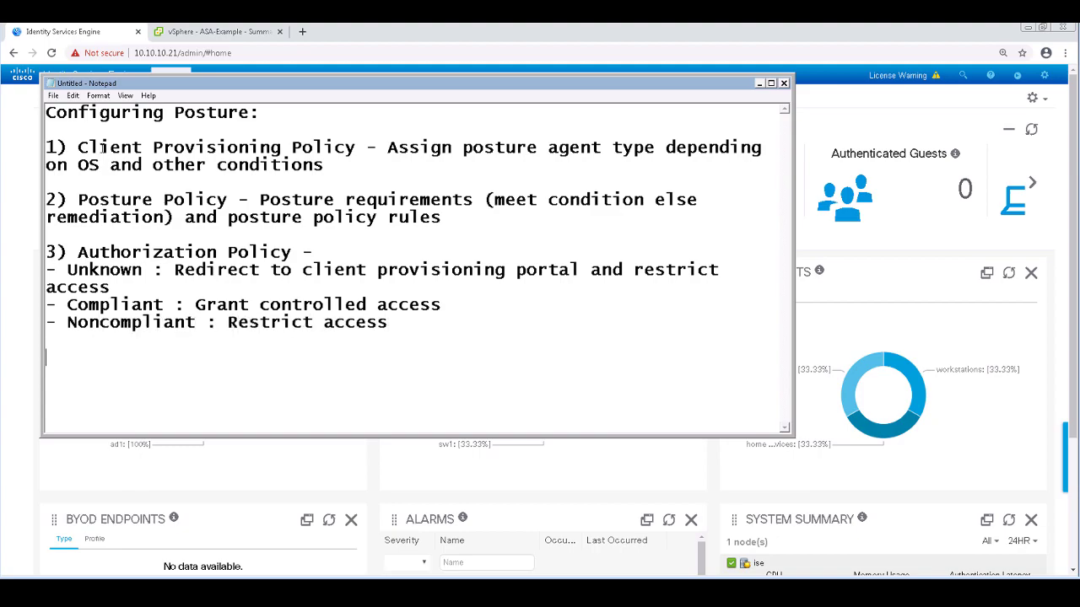
left_click_drag(345, 174, 46, 147)
left_click(337, 167)
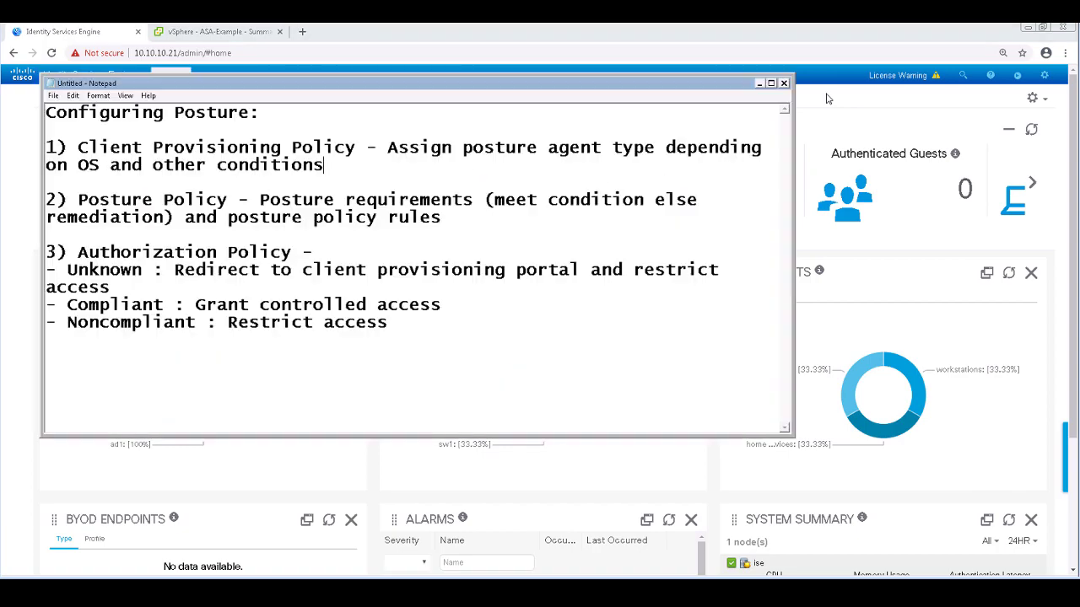
Step: Open Administration > System > Settings > Client Provisioning and confirm automatic download is disabled
left_click(828, 99)
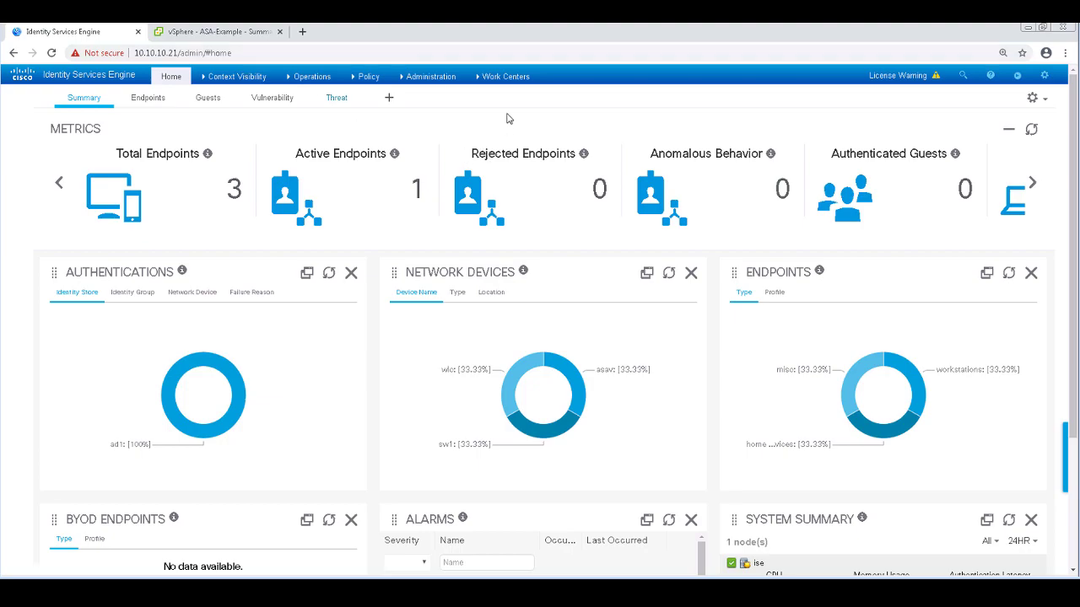
left_click(434, 77)
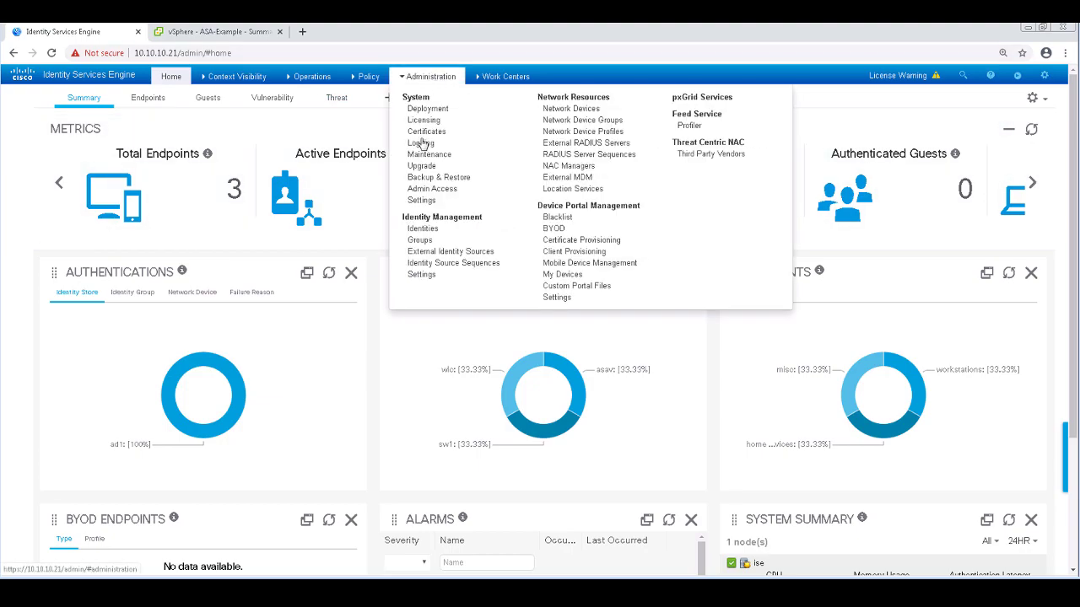
left_click(419, 201)
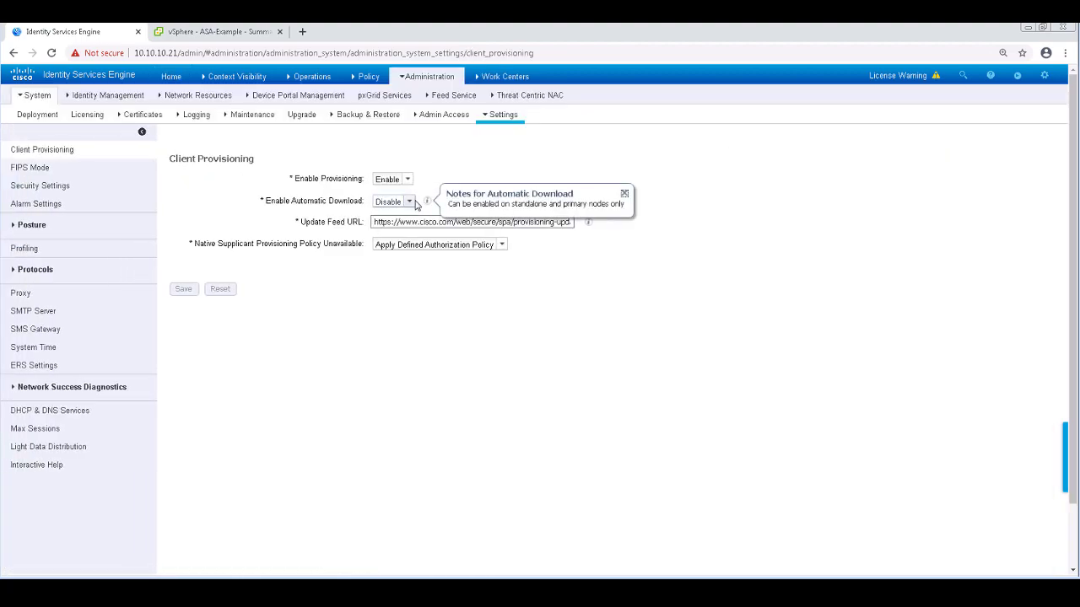
left_click(48, 152)
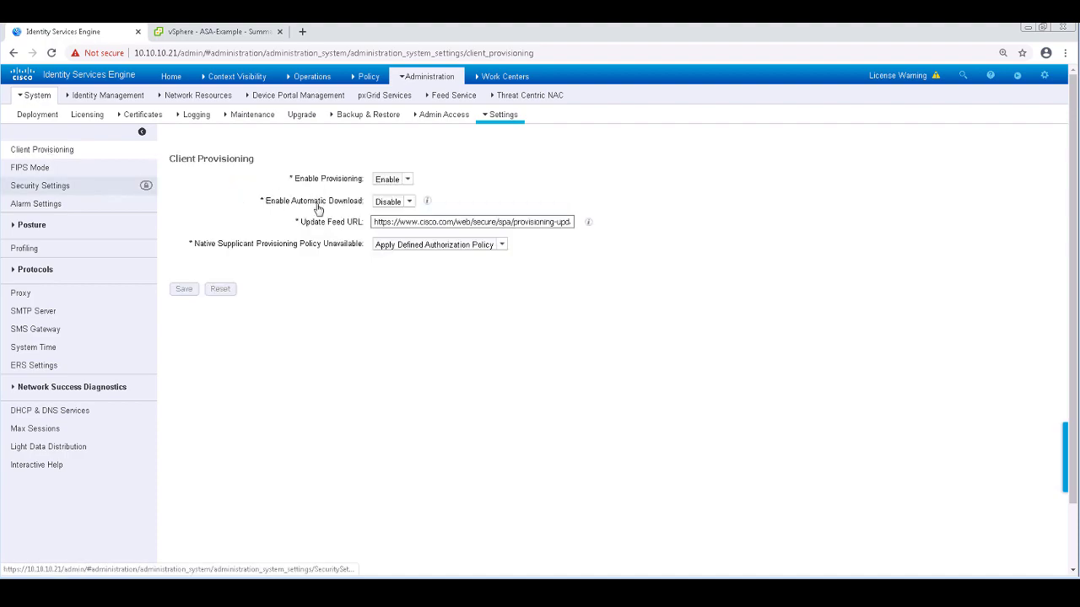
left_click(378, 207)
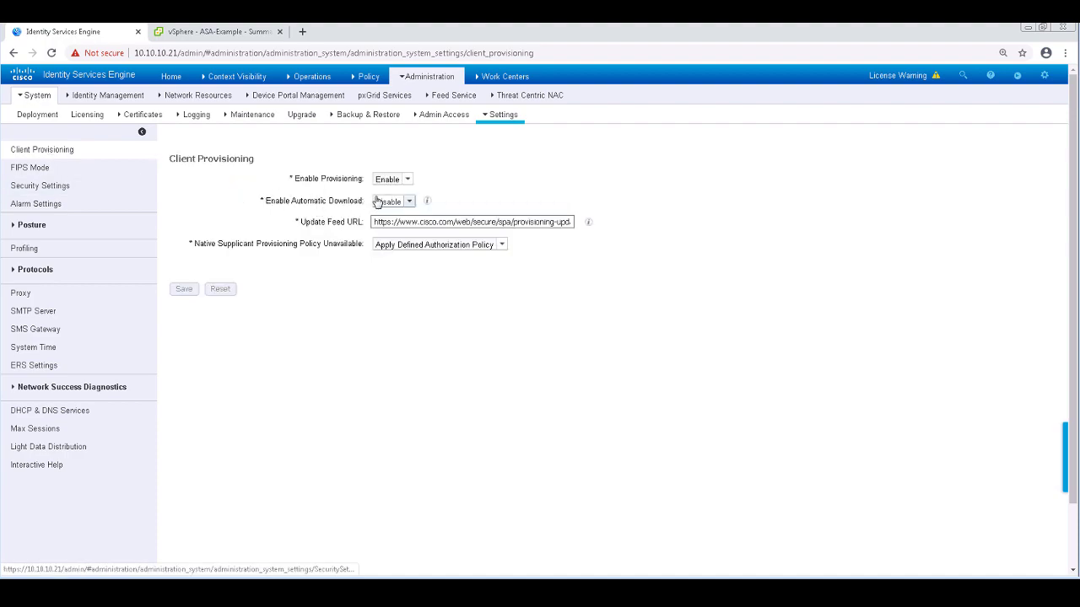
left_click(461, 217)
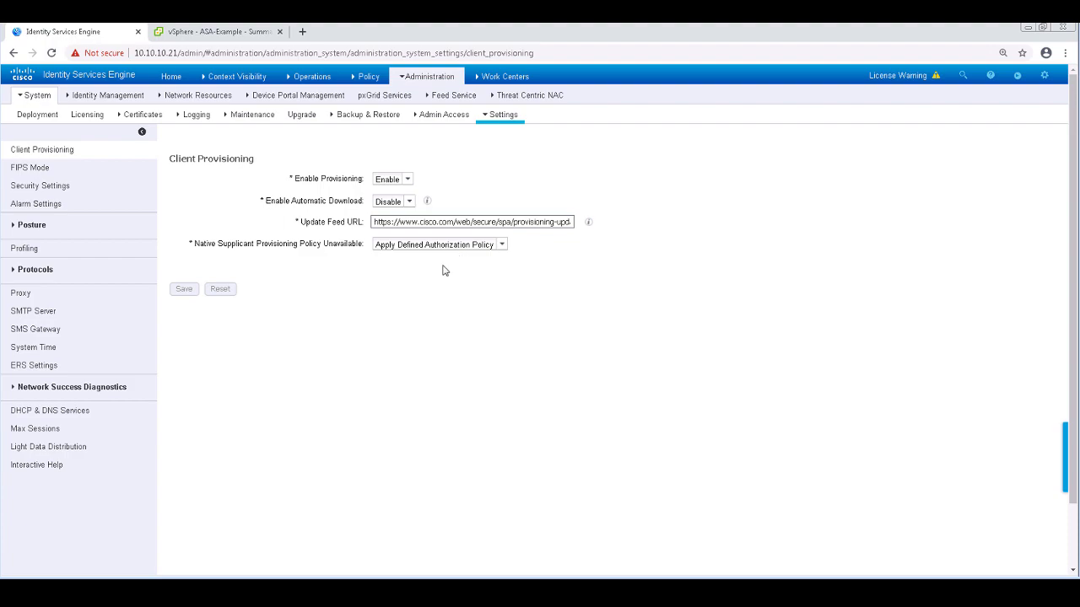
Step: Start a new Posture Reassessment configuration, keeping the enforcement type at continue
left_click(33, 226)
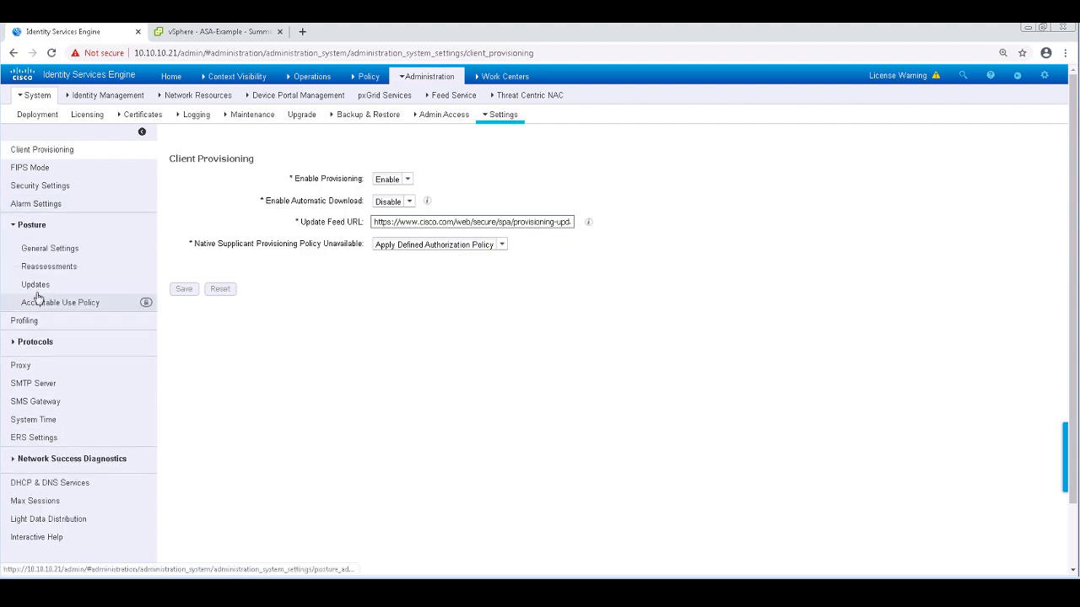
left_click(39, 285)
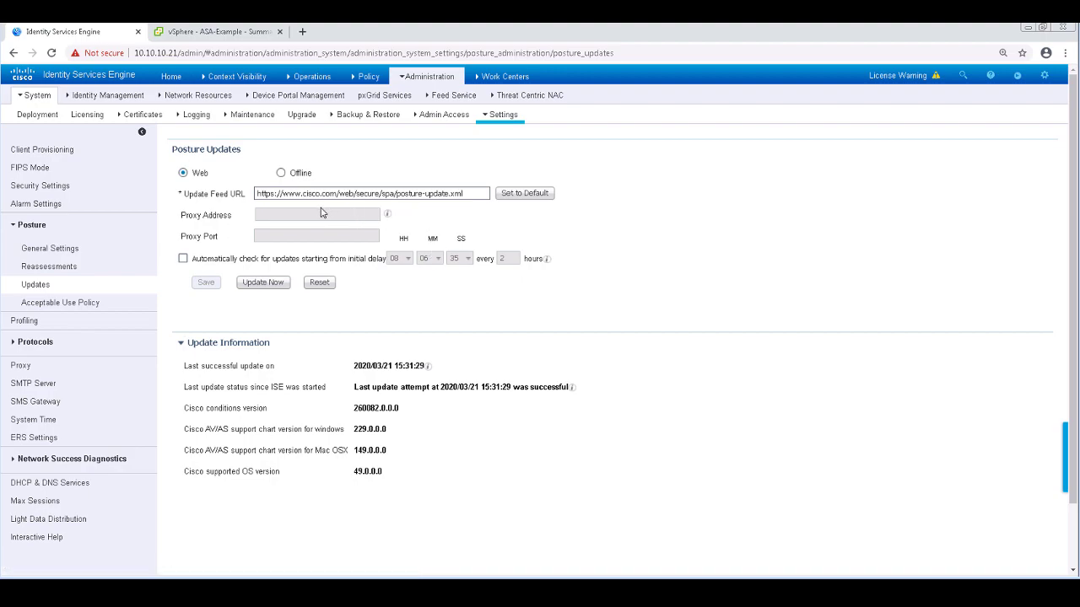
left_click(48, 268)
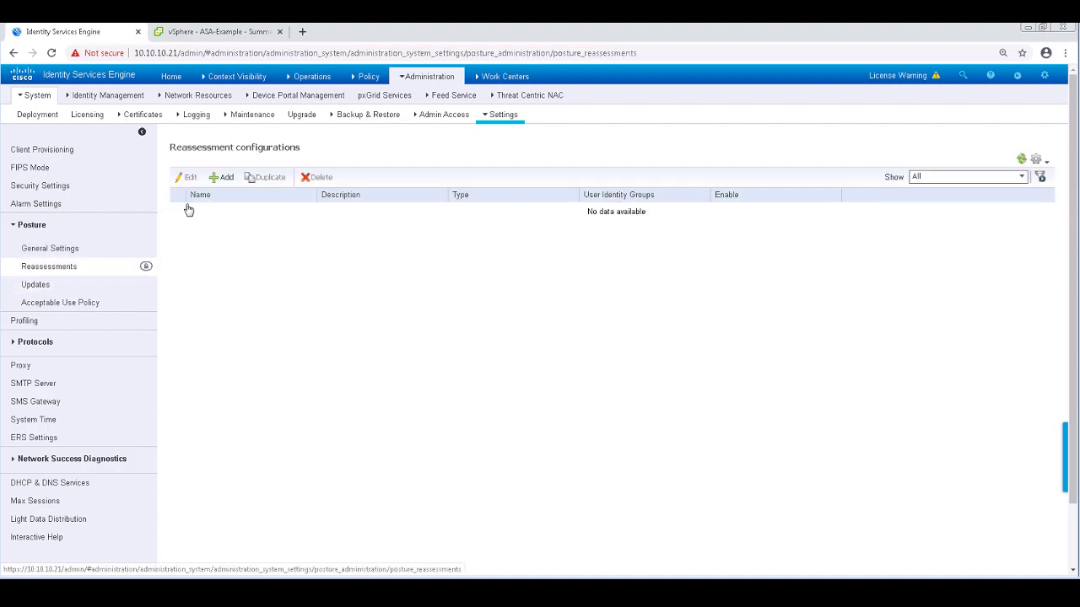
left_click(224, 179)
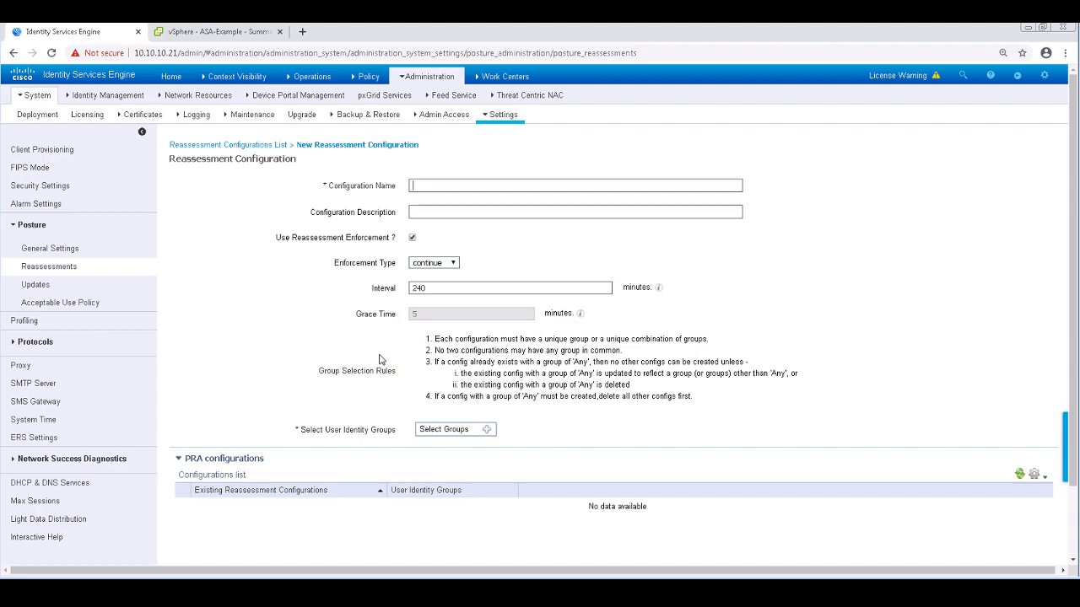
left_click(436, 264)
left_click(437, 264)
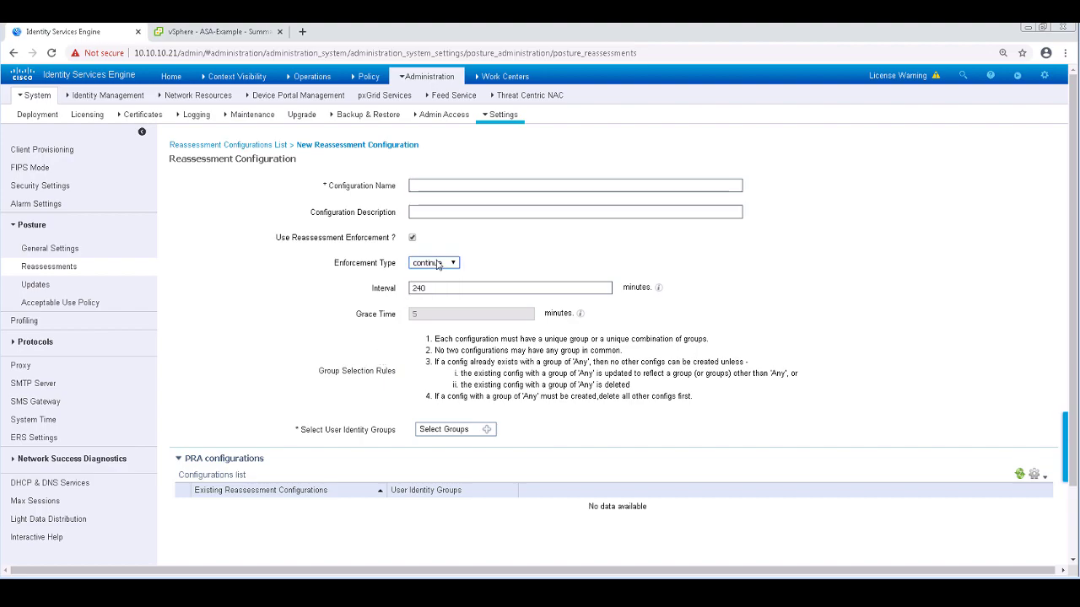
Step: Show Posture General Settings, with its 4-minute remediation timer and Compliant default status
left_click(66, 250)
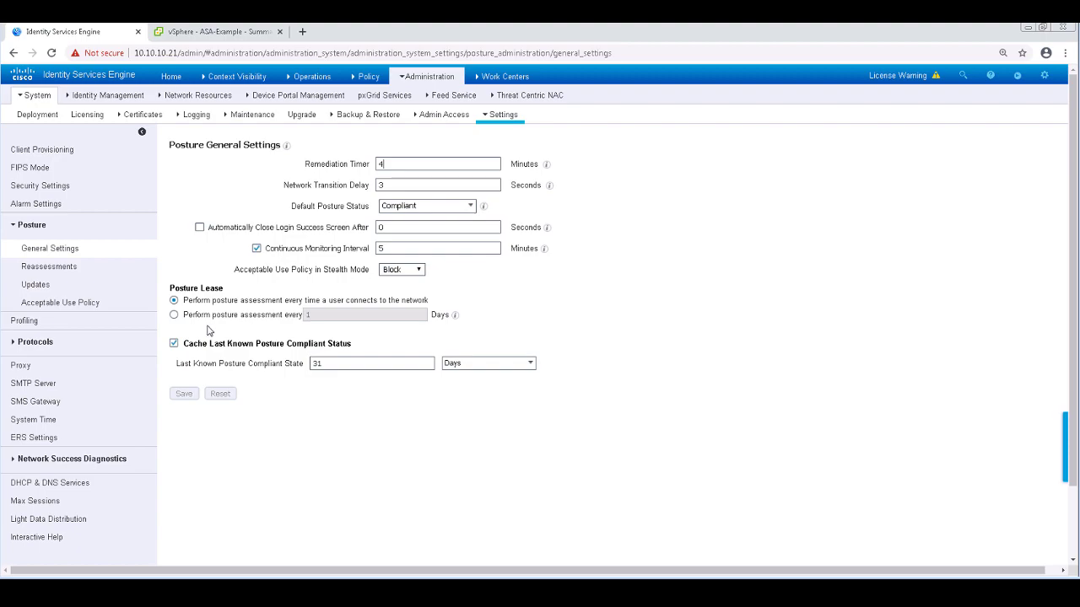
mouse_move(438, 84)
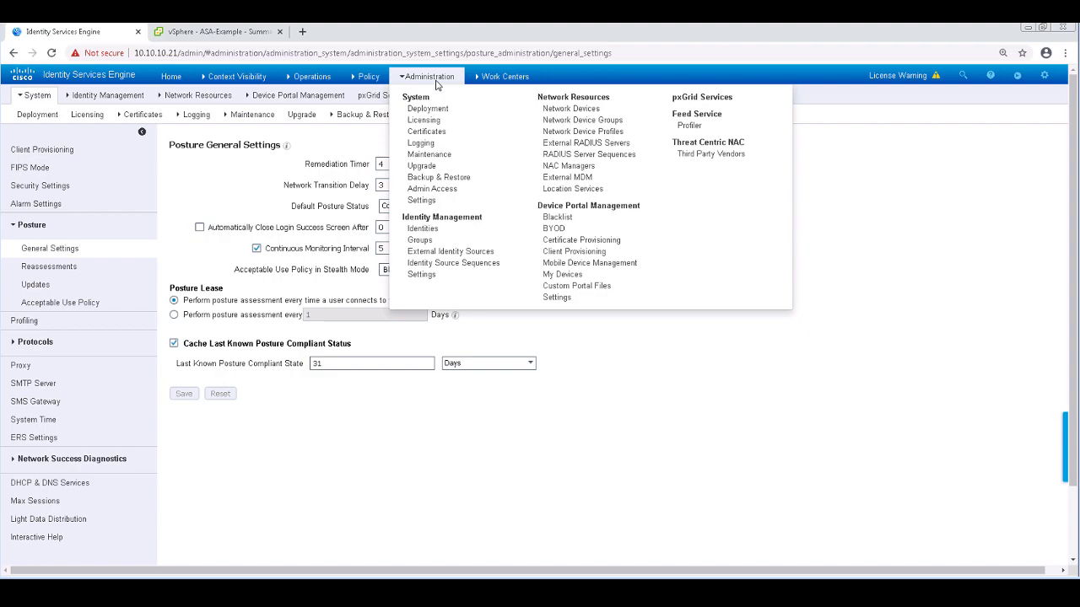
mouse_move(378, 77)
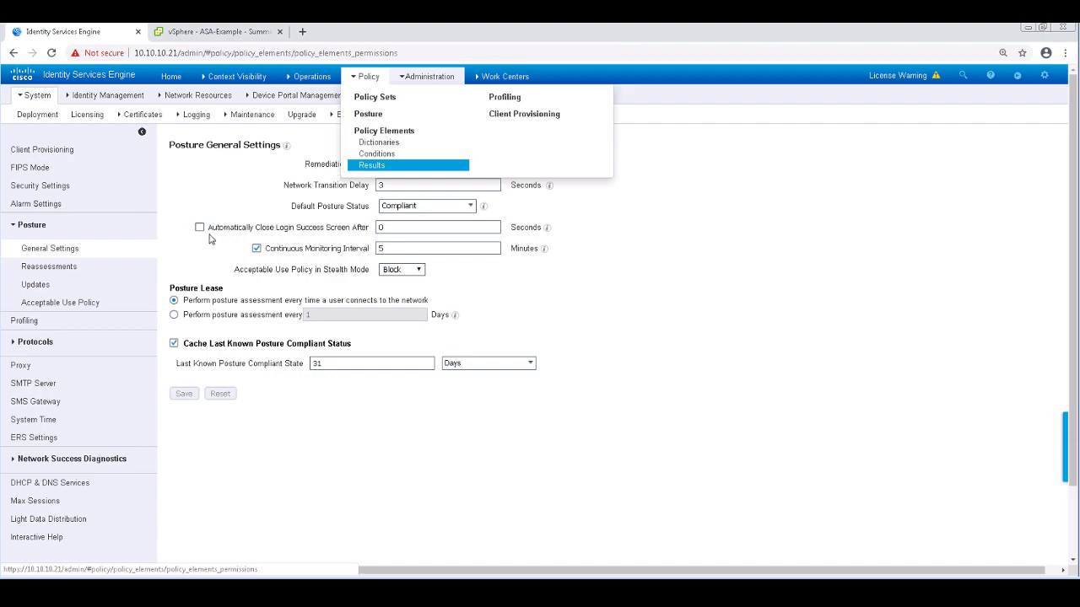
Step: Go to Client Provisioning Resources and add agent resources from local disk
left_click(370, 166)
left_click(27, 280)
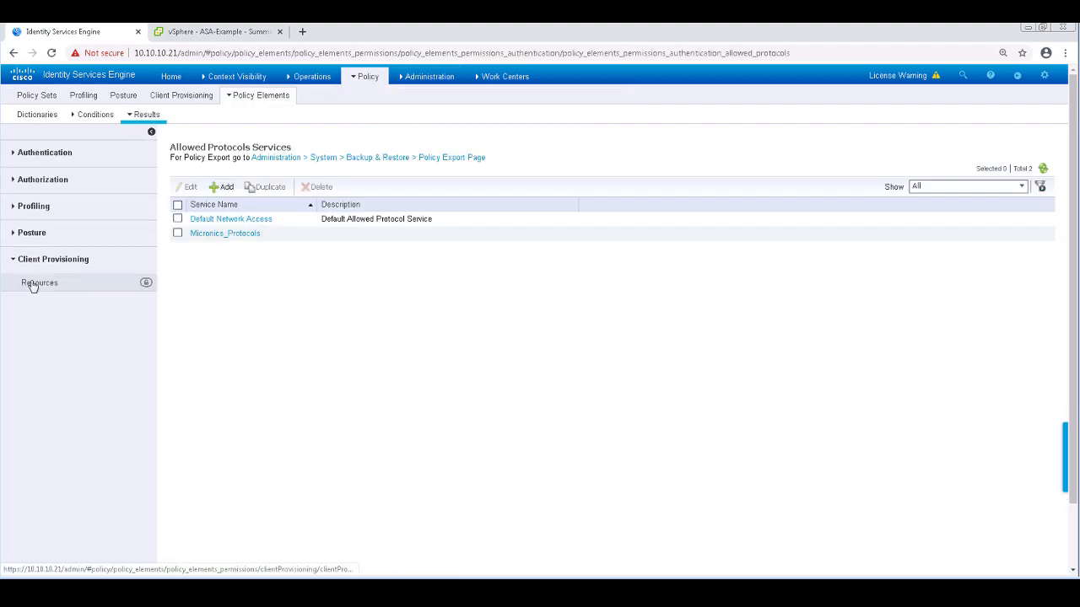
left_click(32, 283)
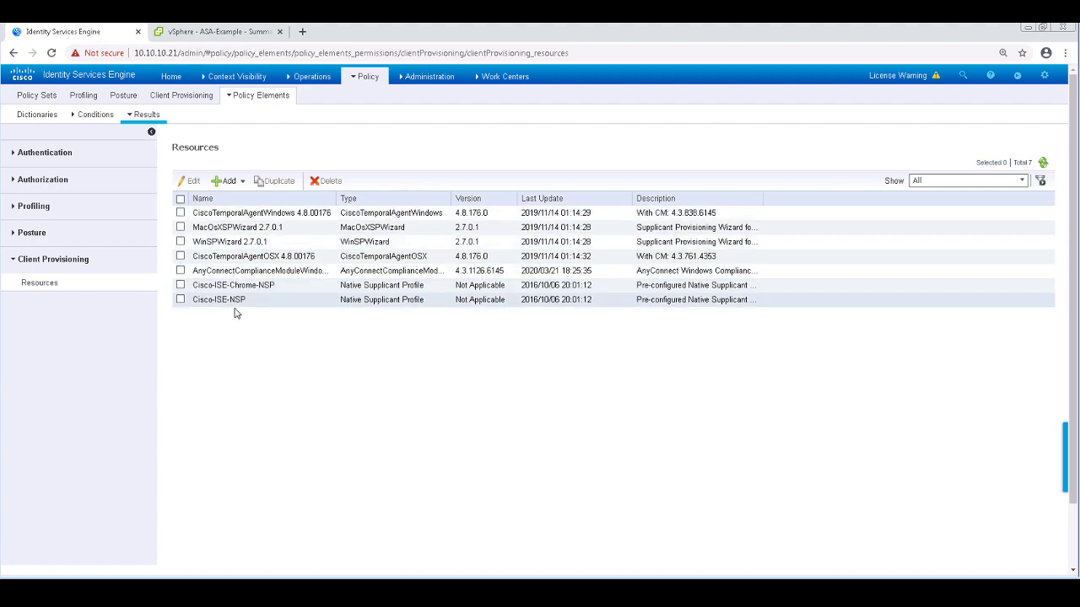
left_click(216, 182)
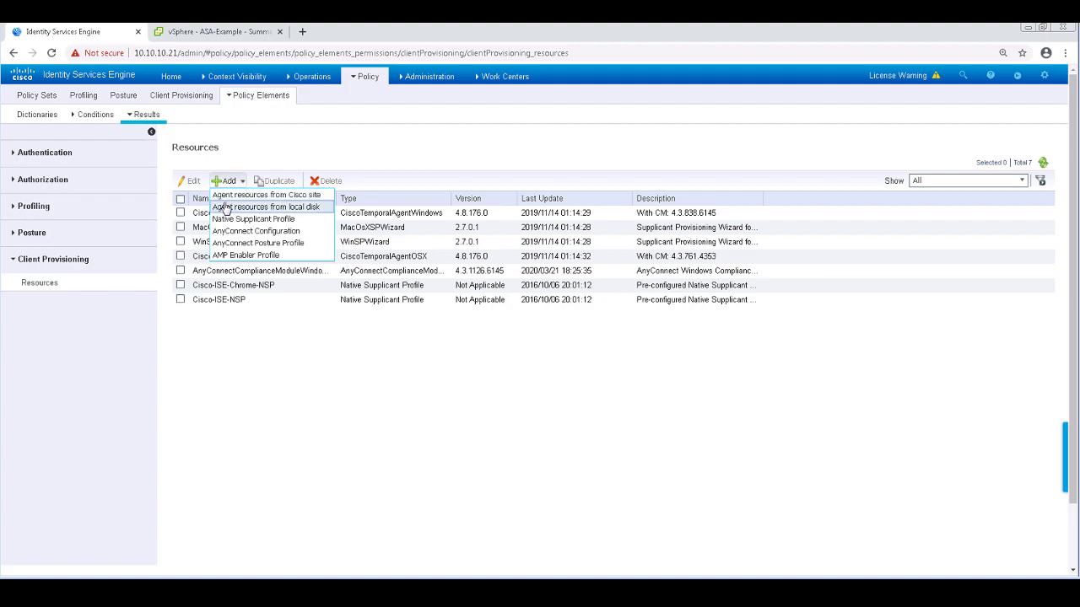
left_click(226, 208)
Step: Upload the AnyConnect webdeploy package under Cisco Provided Packages and confirm its hash
left_click(457, 203)
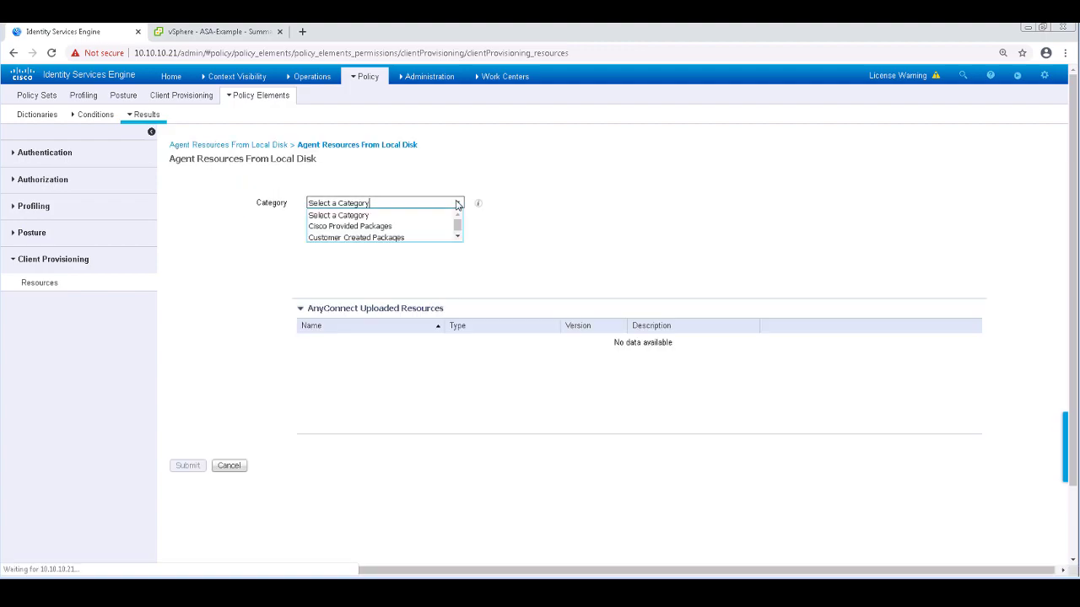
left_click(349, 226)
left_click(337, 242)
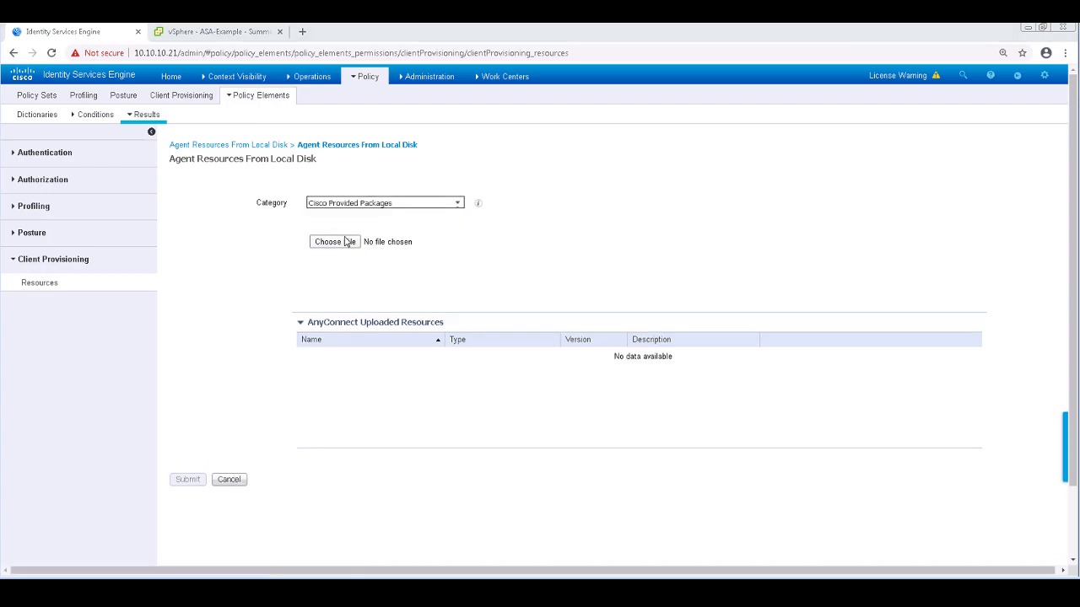
scroll(549, 172, "down", 1)
scroll(549, 172, "down", 3)
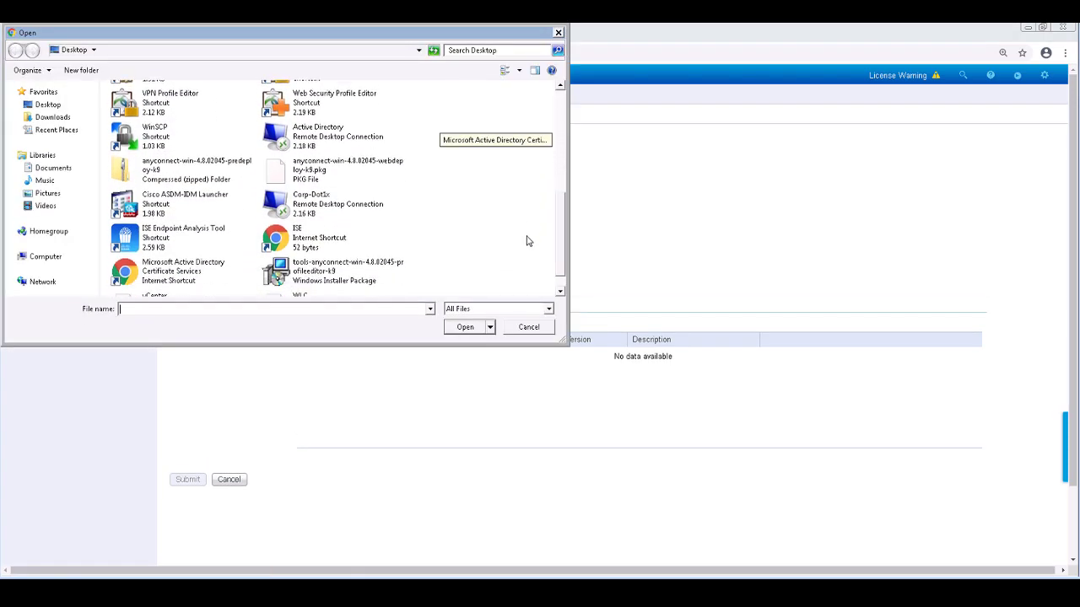
double_click(321, 162)
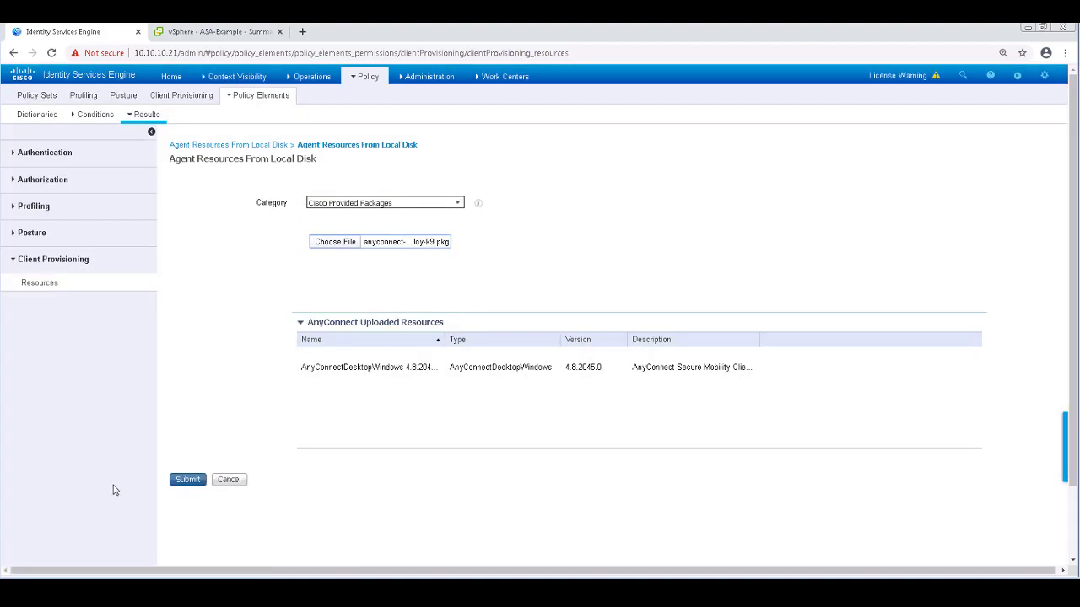
left_click(178, 480)
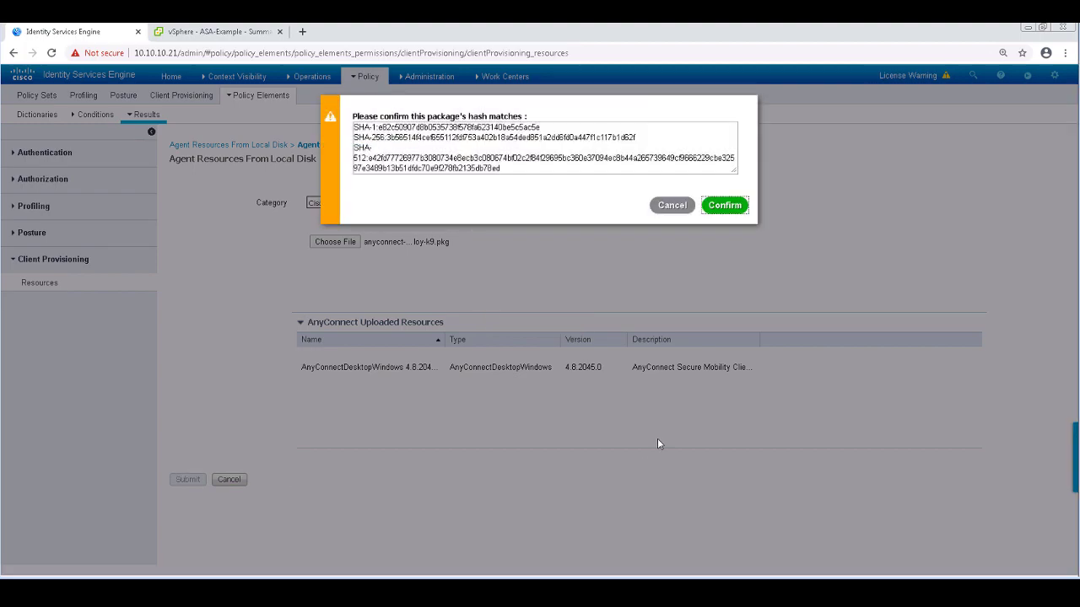
left_click(728, 208)
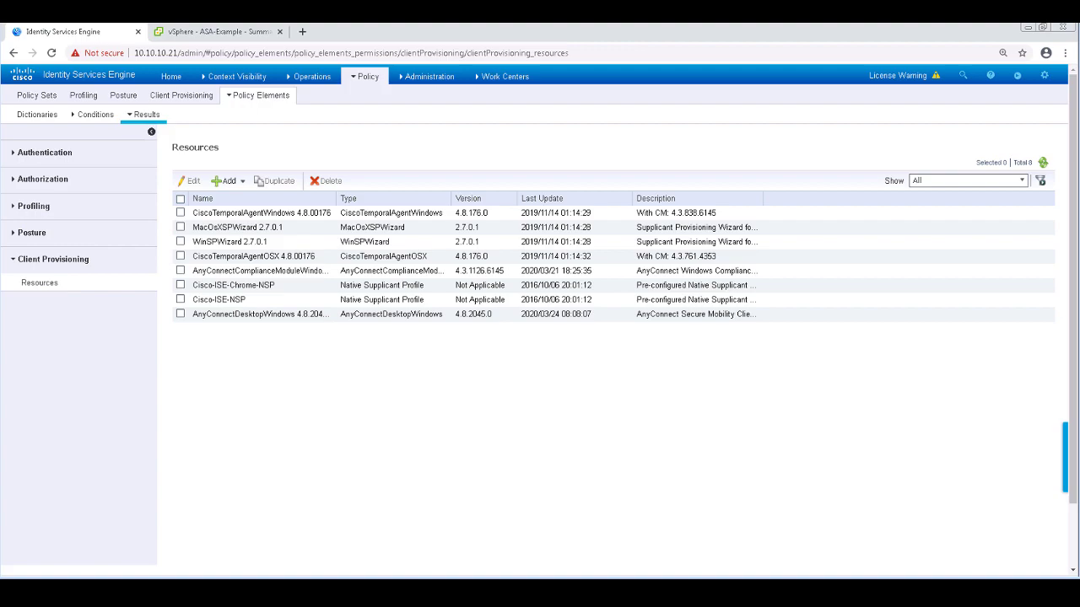
Step: Create an AnyConnect Posture Profile named AC-Profile with the rescan button enabled
left_click(236, 184)
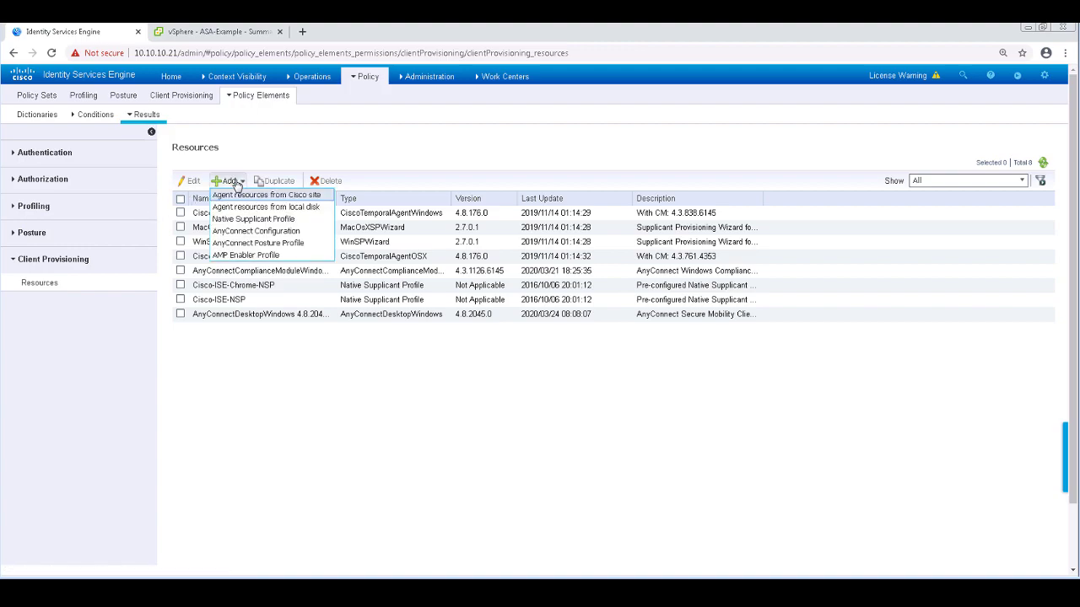
left_click(244, 243)
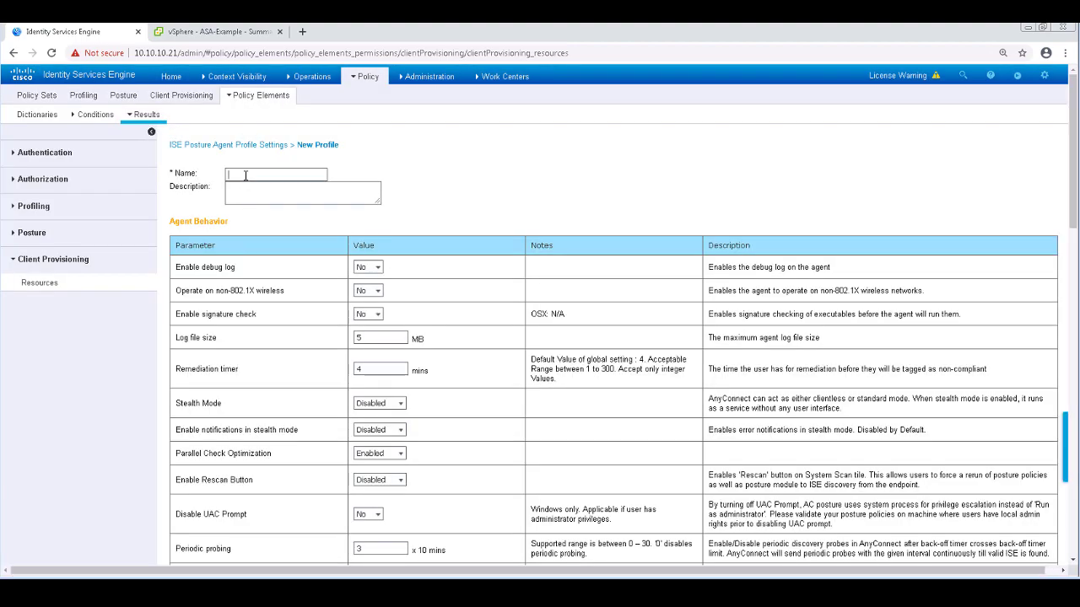
type("AC-Profile")
scroll(238, 437, "down", 1)
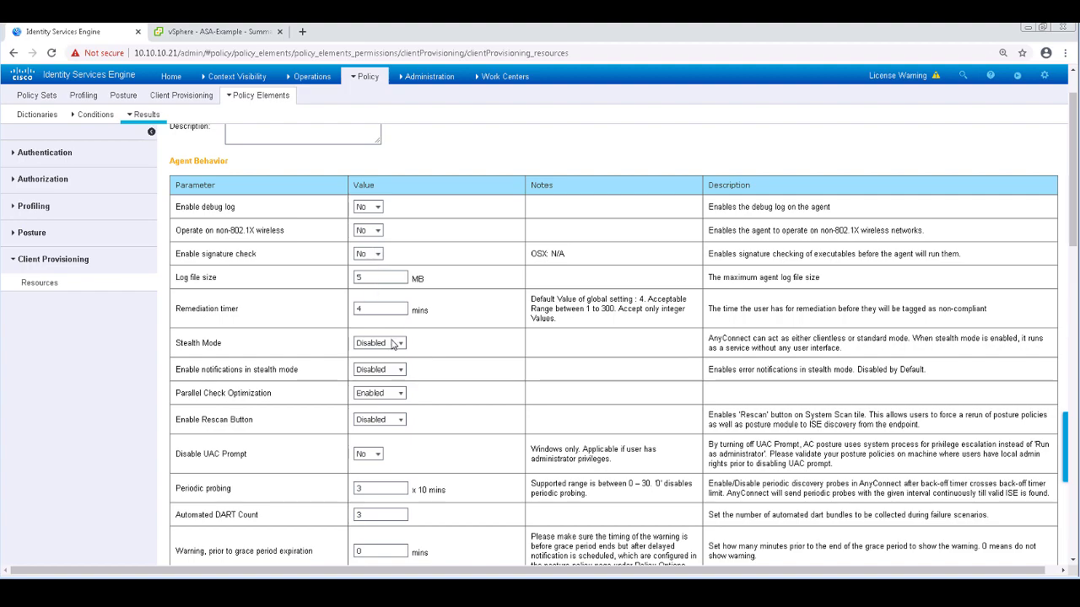
scroll(393, 344, "down", 3)
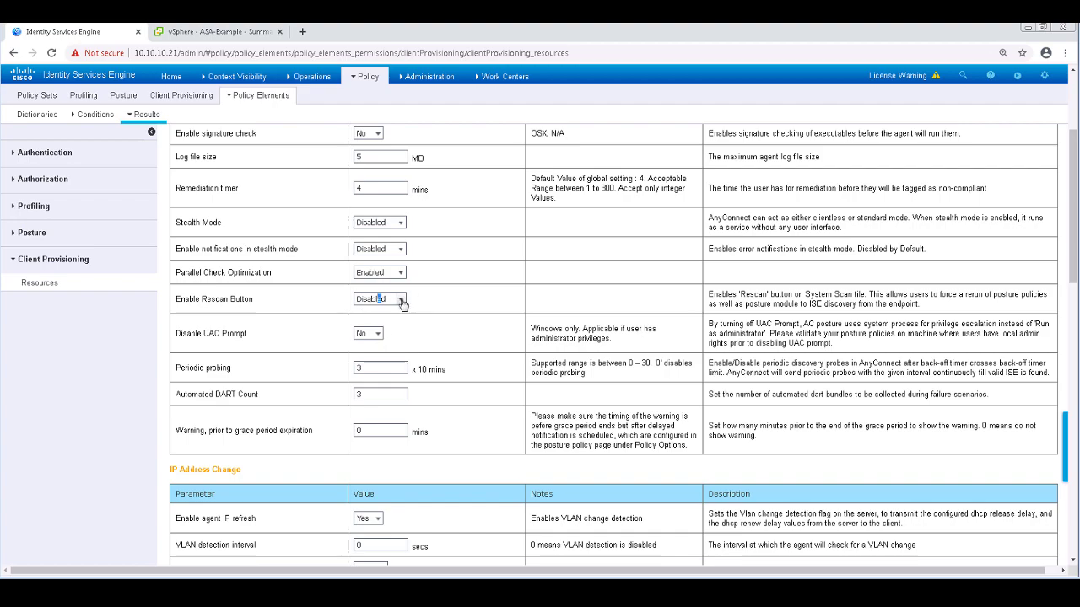
left_click(400, 300)
left_click(371, 324)
Step: Set the profile's server name rules to '*'
scroll(470, 452, "down", 1)
scroll(470, 451, "down", 2)
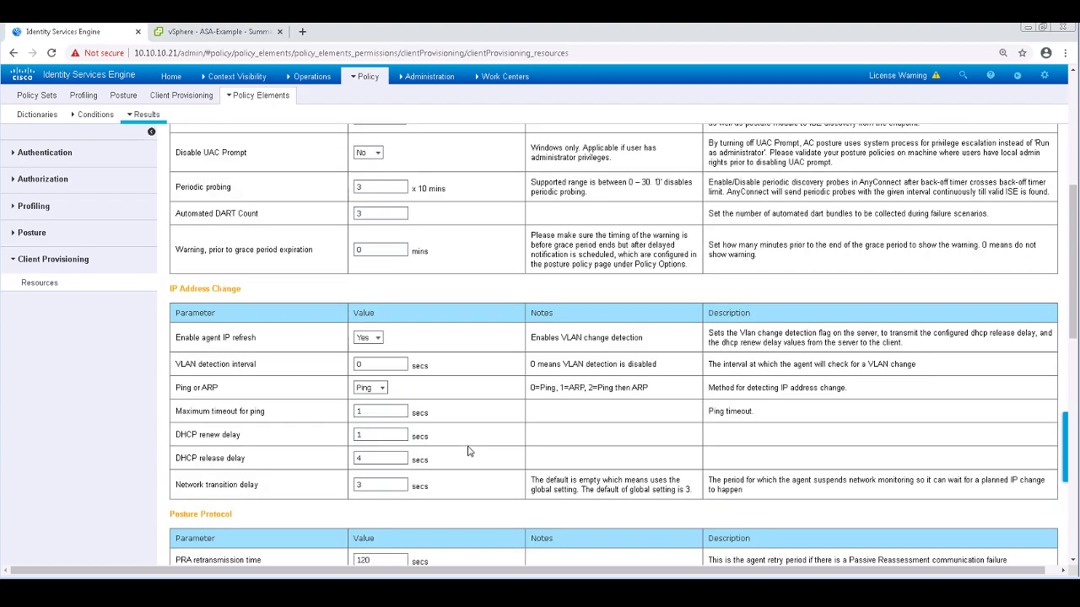
scroll(470, 451, "down", 1)
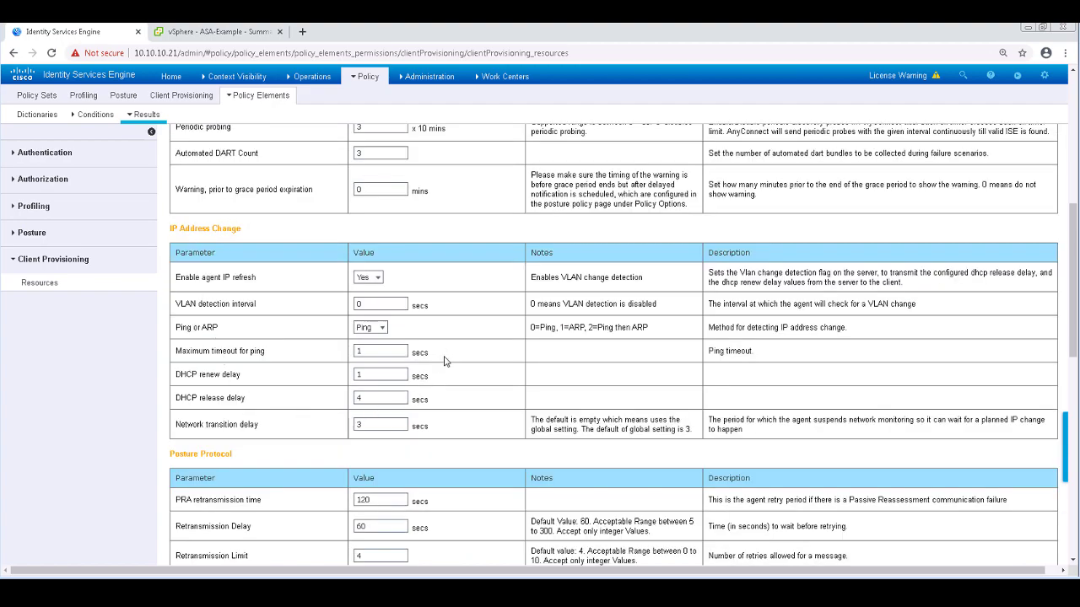
scroll(445, 366, "down", 2)
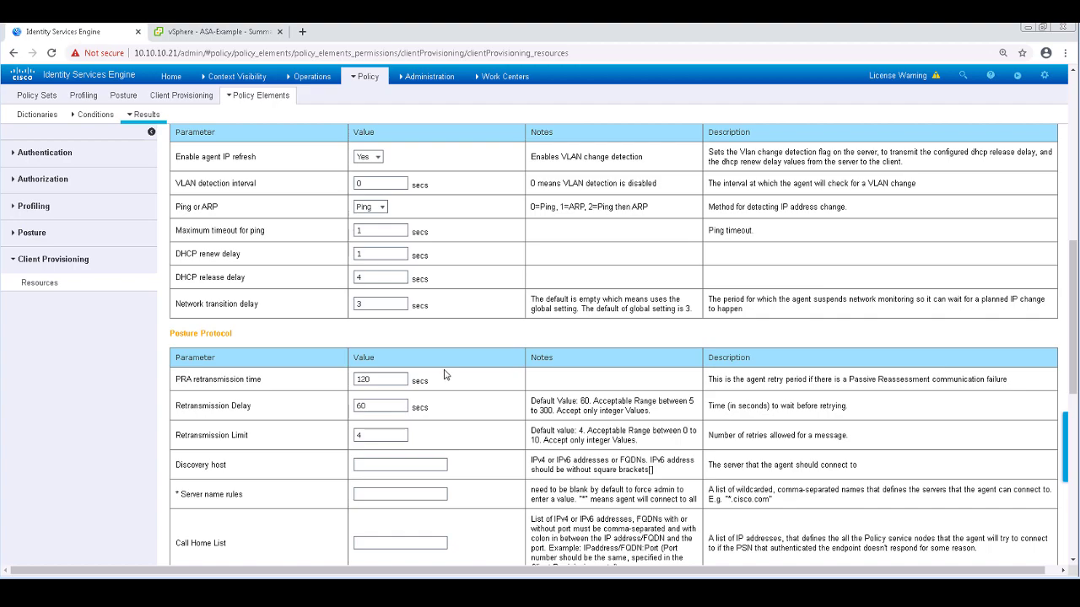
scroll(445, 366, "down", 2)
left_click(434, 374)
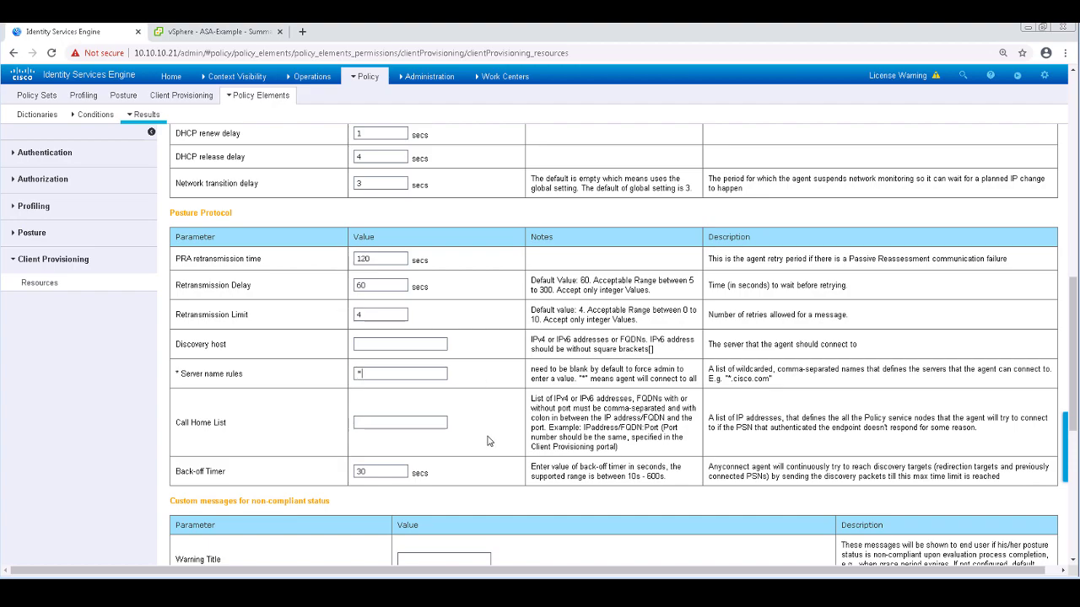
scroll(486, 440, "down", 4)
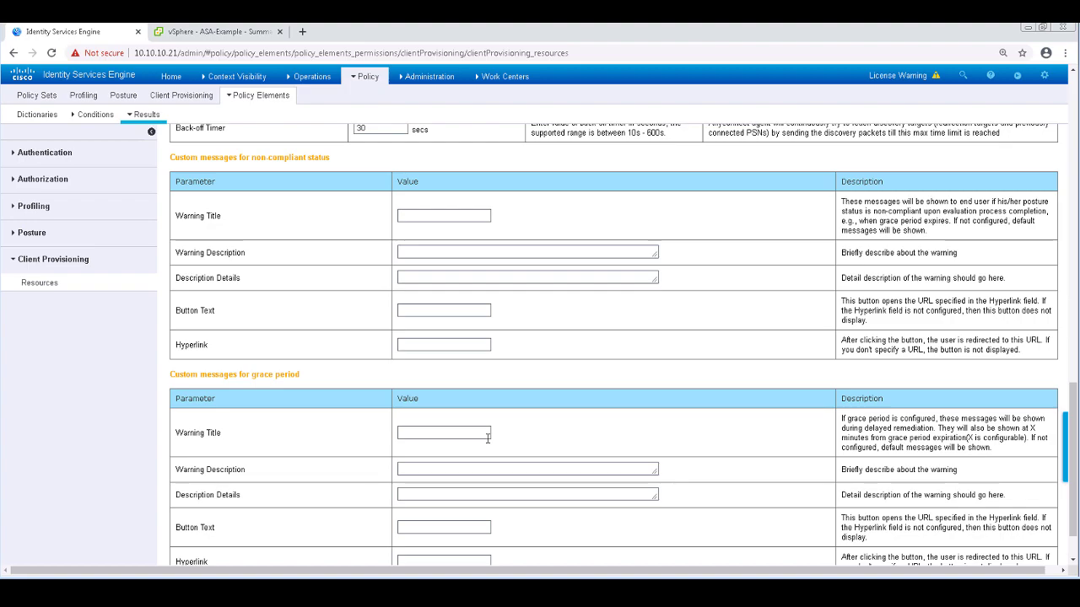
scroll(307, 379, "down", 1)
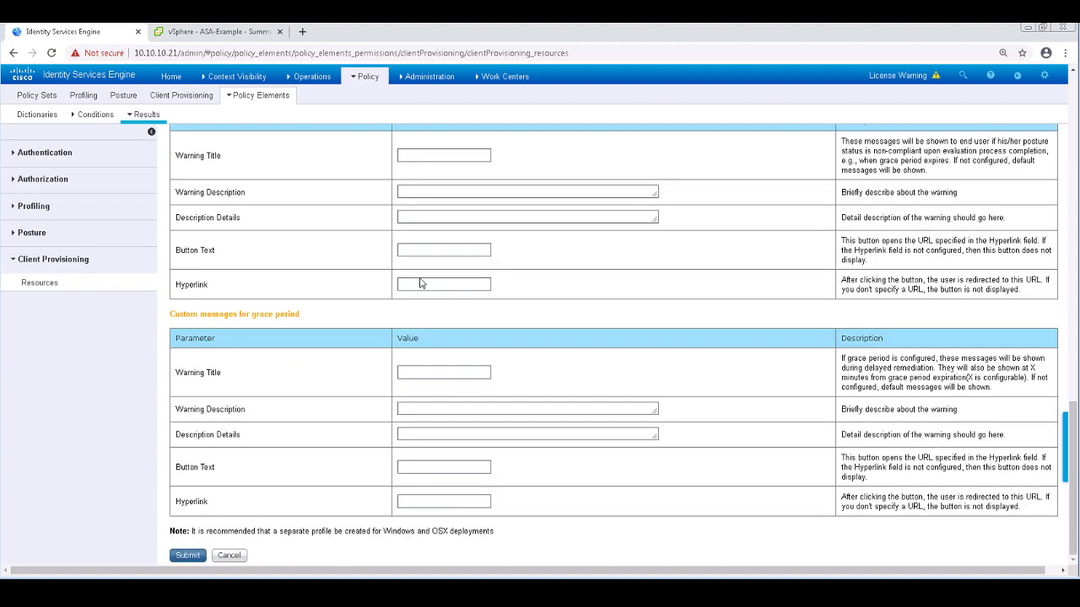
left_click(176, 556)
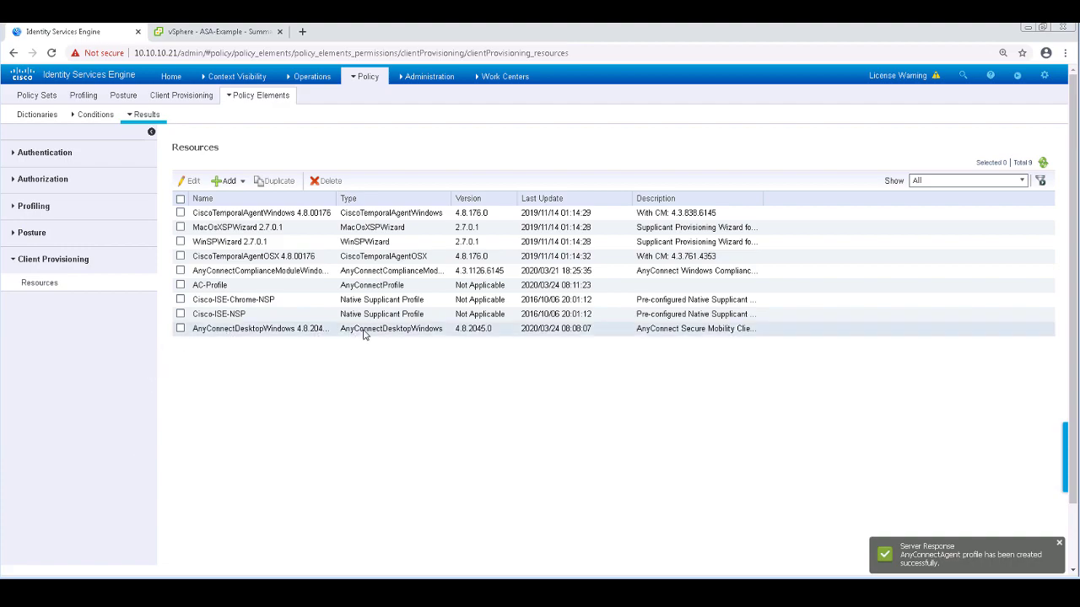
Step: Start an AnyConnect Configuration using package 4.8.2045.0 and compliance module 4.3.1126.6145
left_click(241, 183)
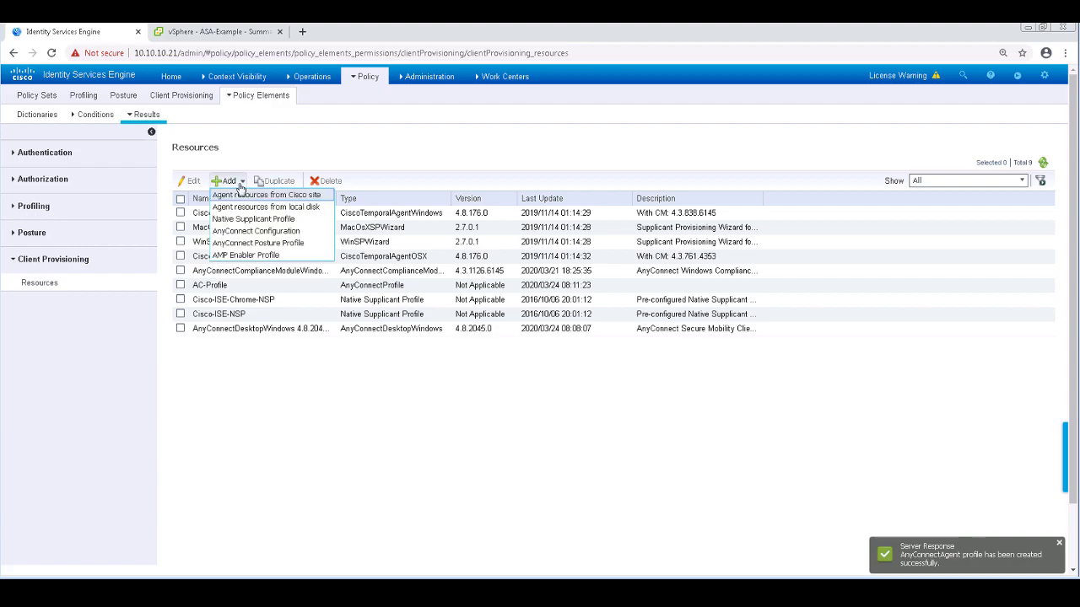
left_click(239, 233)
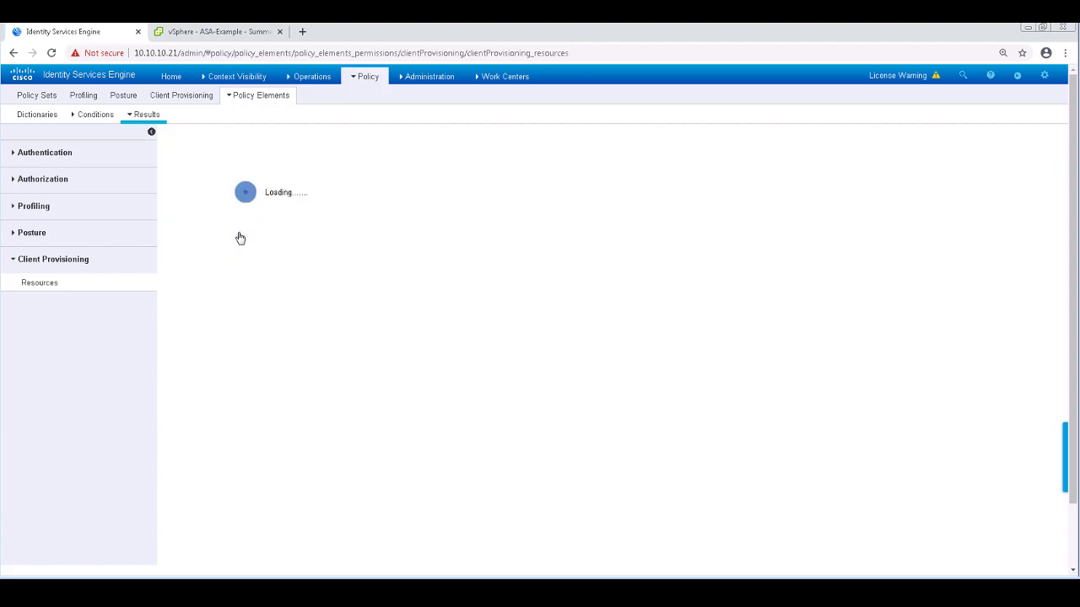
left_click(541, 191)
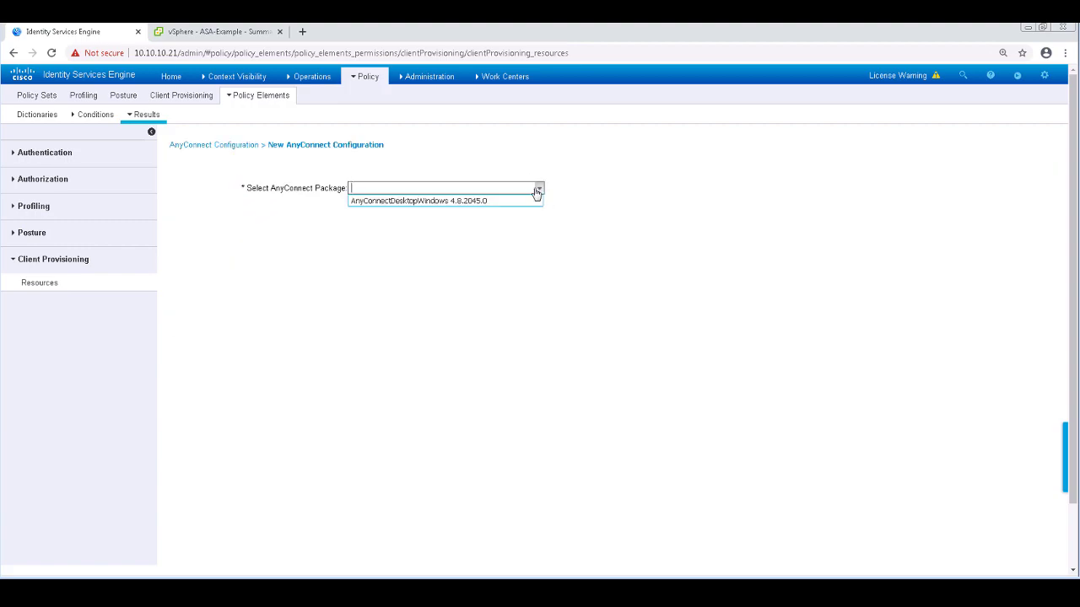
left_click(459, 204)
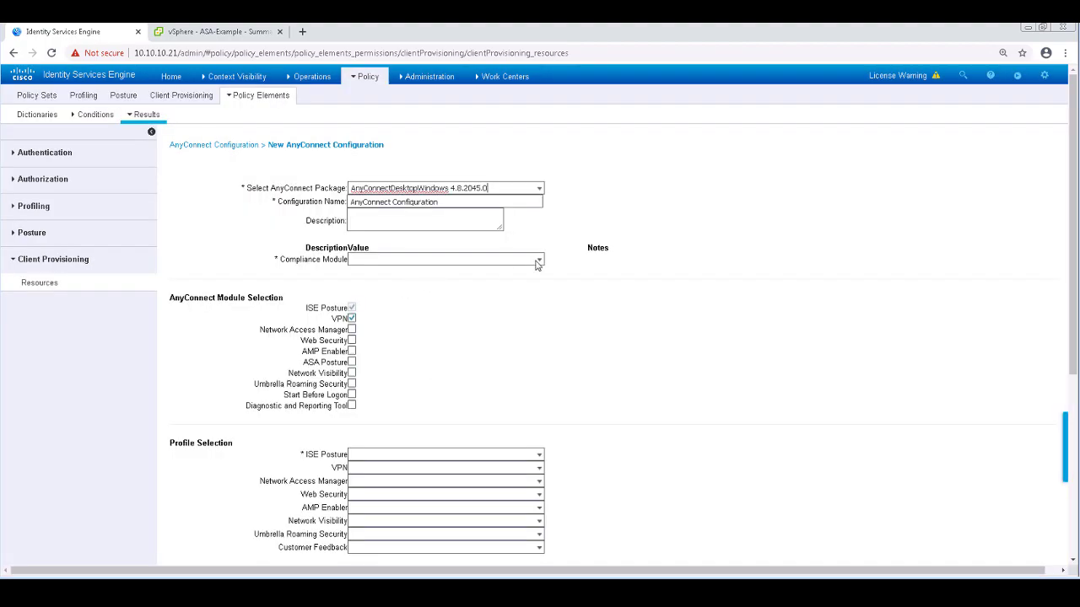
left_click(540, 262)
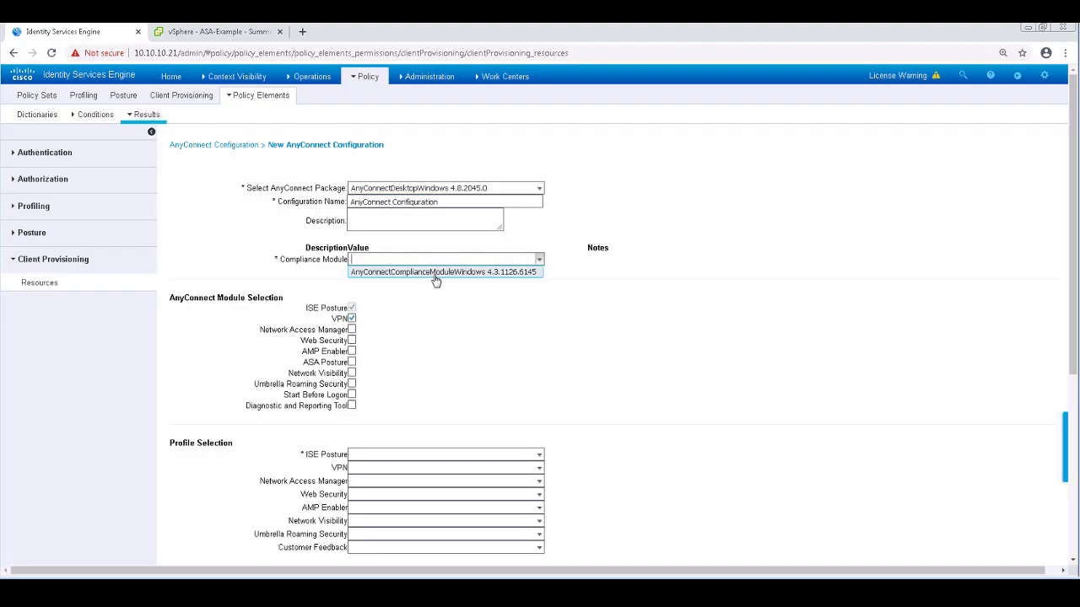
left_click(449, 272)
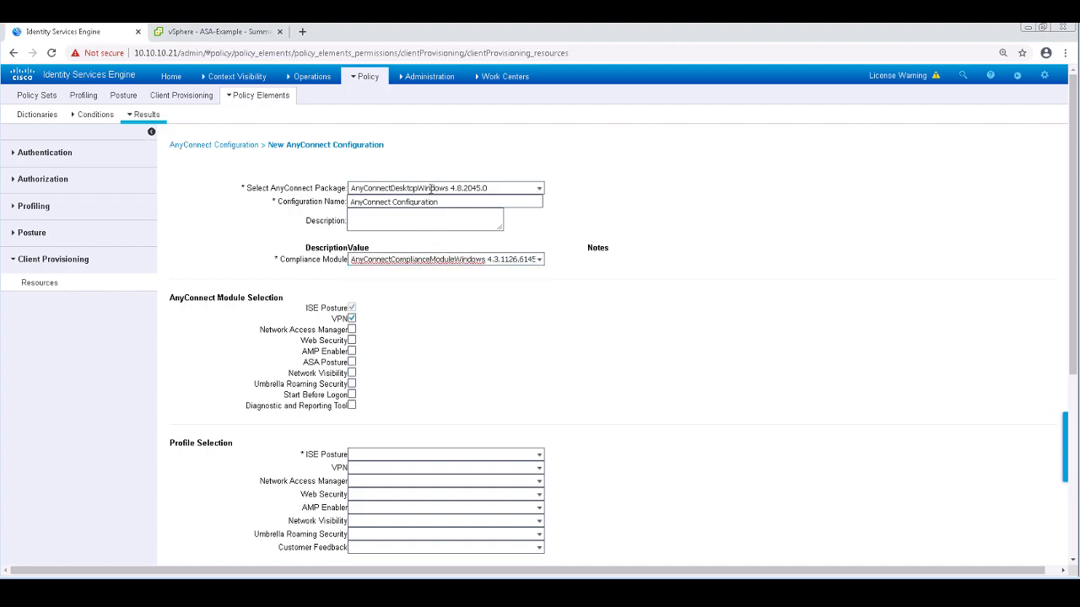
Step: Name the configuration AC-Config, set ISE Posture to AC-Profile, and submit
left_click_drag(440, 202, 306, 201)
type("AC")
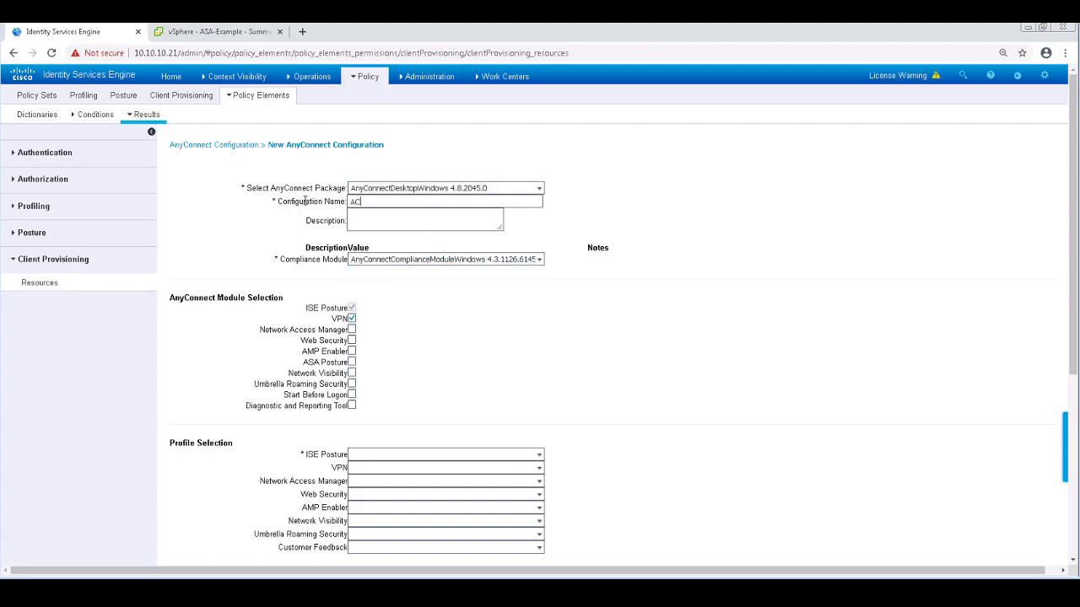
type("-Config")
scroll(422, 380, "down", 1)
left_click(540, 400)
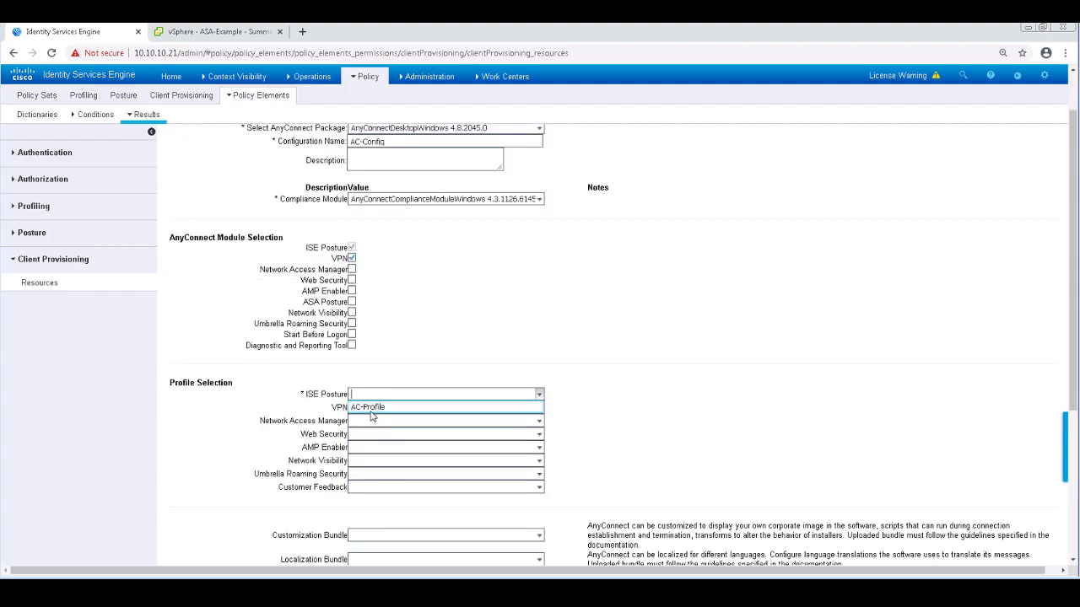
left_click(371, 408)
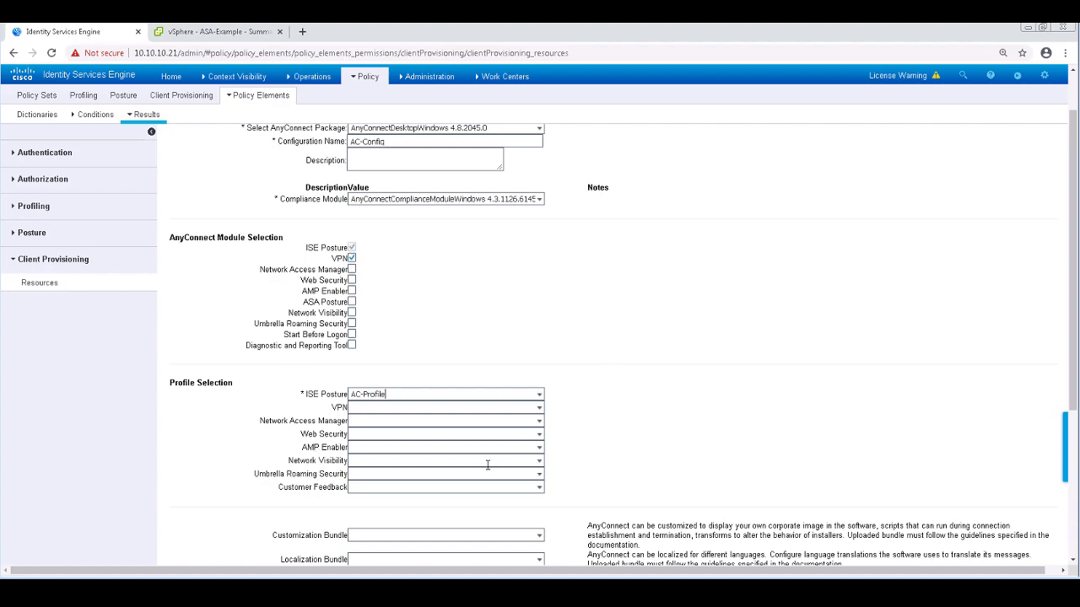
scroll(628, 255, "down", 3)
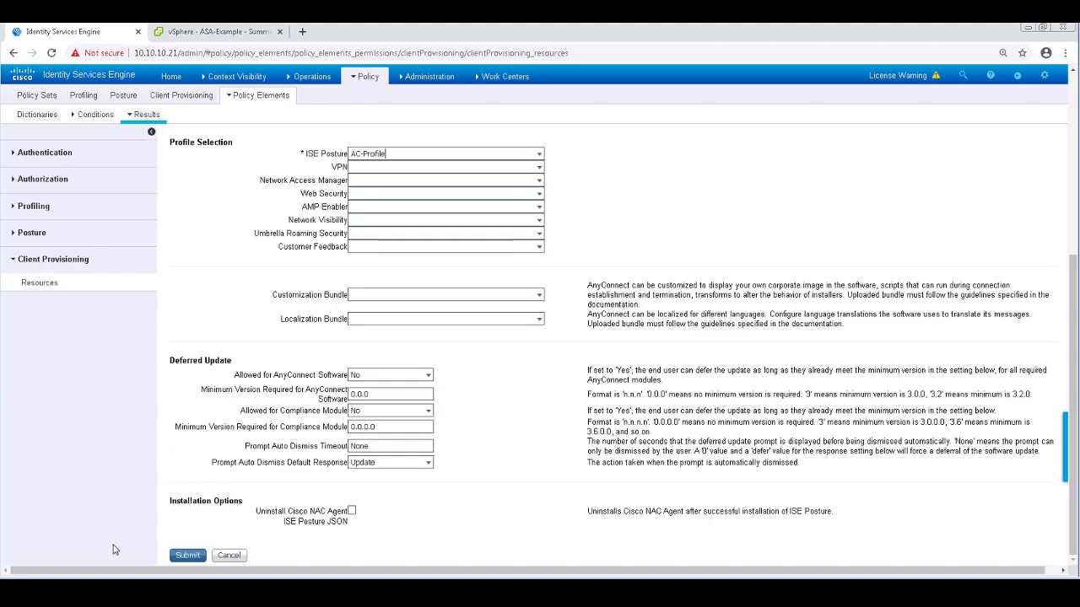
left_click(182, 555)
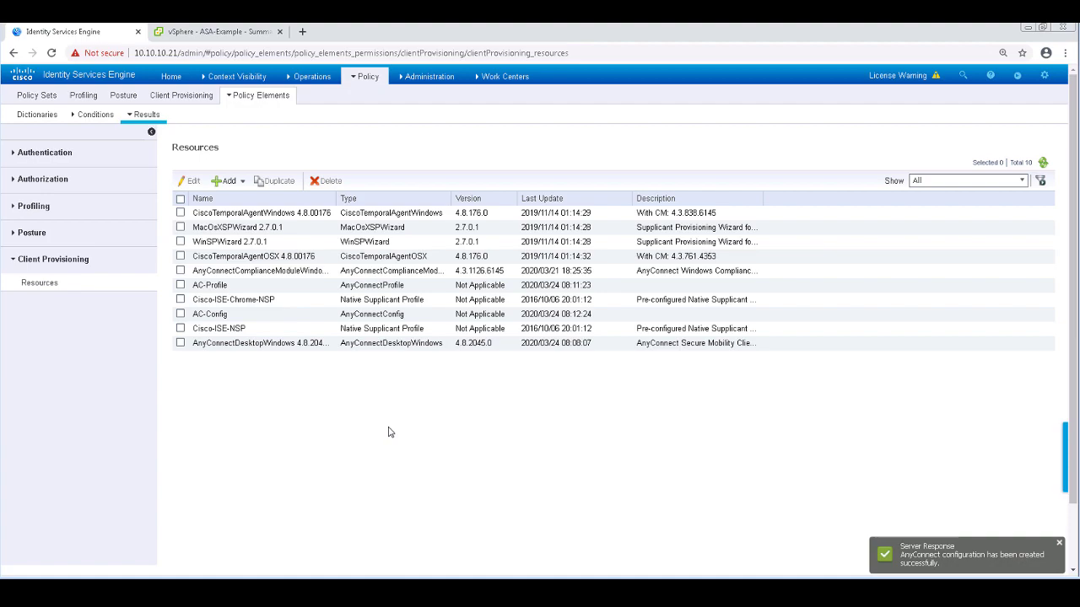
Step: Insert a VPN-Users-Windows rule above the Windows rule with operating system Windows All
left_click(194, 96)
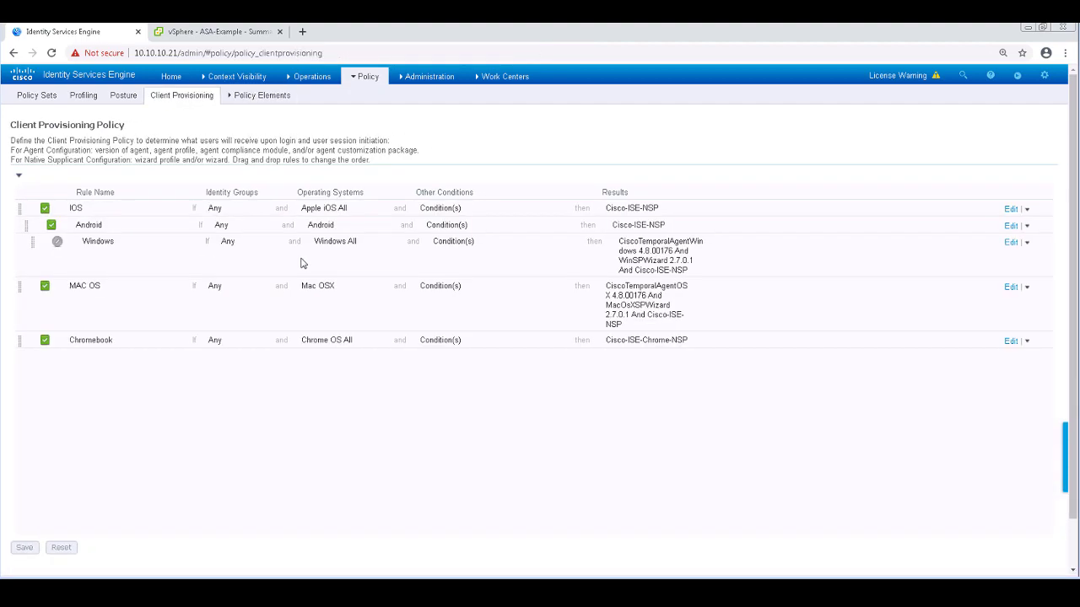
left_click(1027, 243)
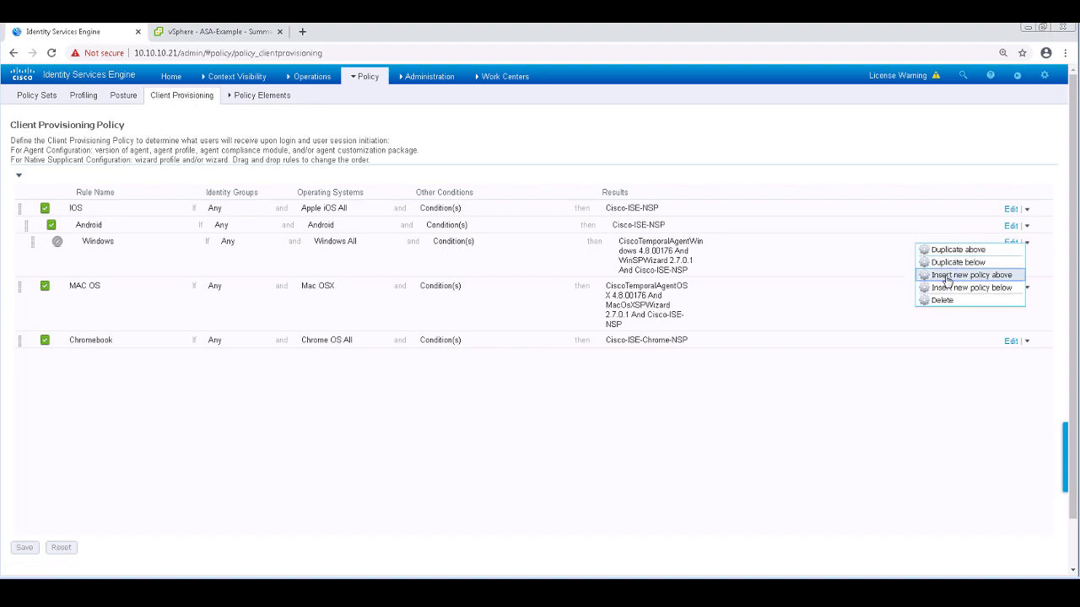
left_click(945, 278)
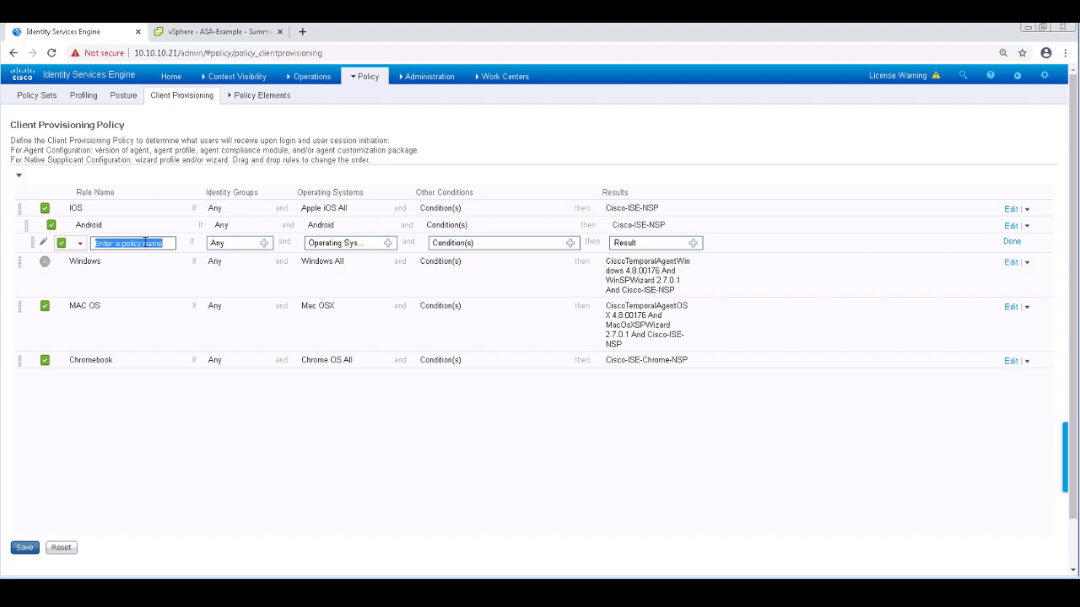
type("VPN-Users-")
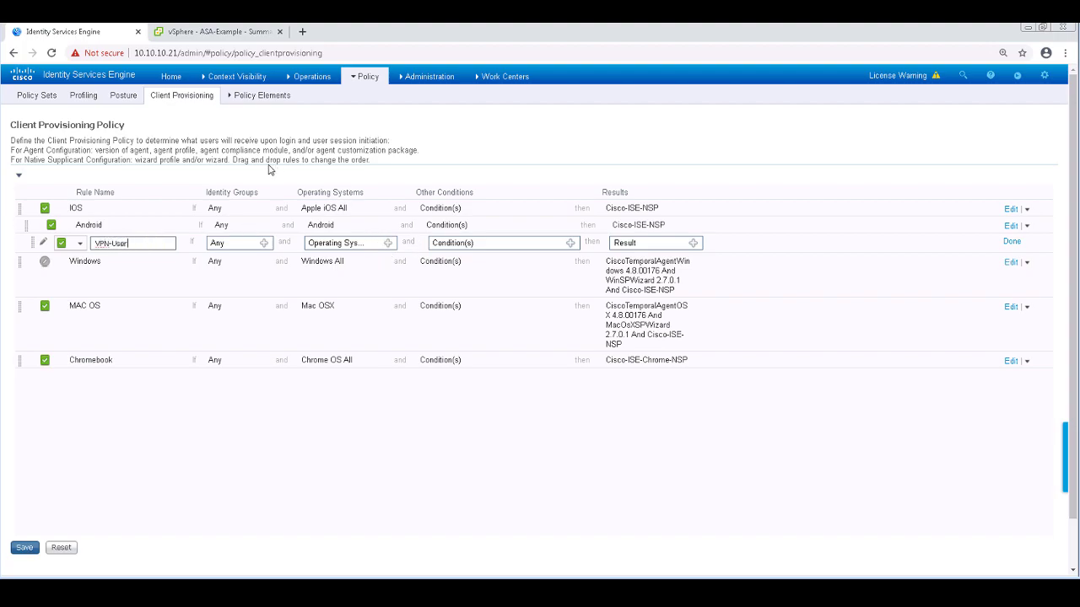
type("Windows")
left_click(390, 242)
left_click(447, 279)
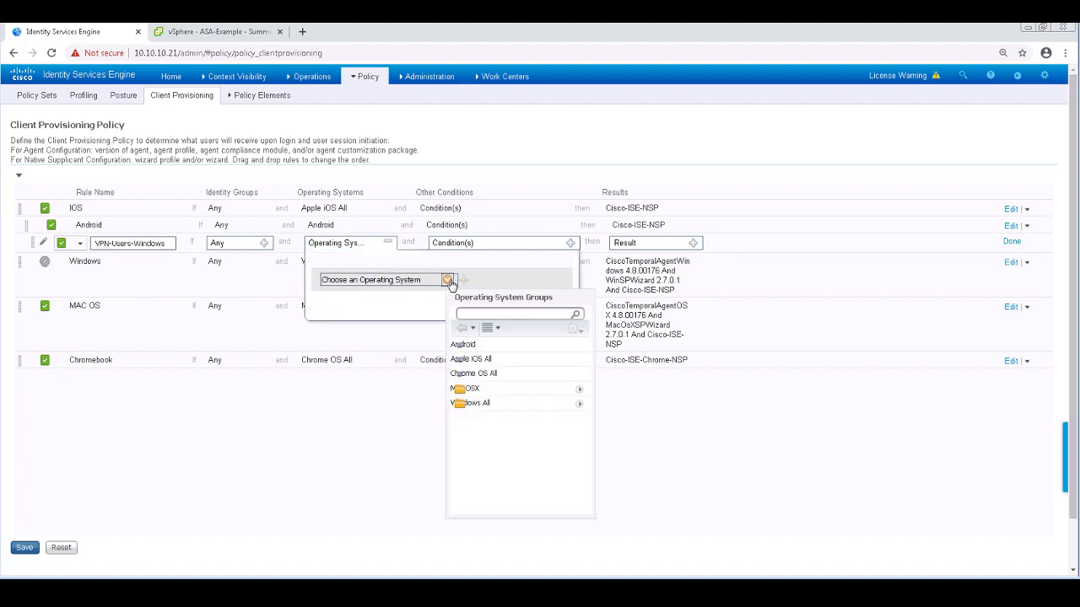
left_click(498, 403)
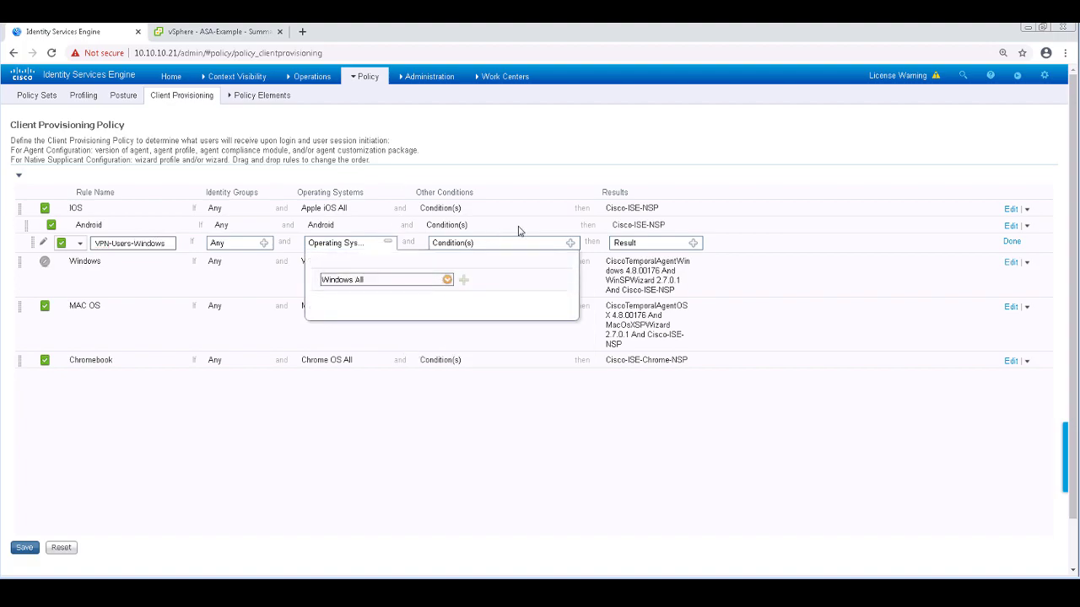
Step: Add a DEVICE:Device Type condition matching All Device Types#Firewalls to the rule
left_click(571, 243)
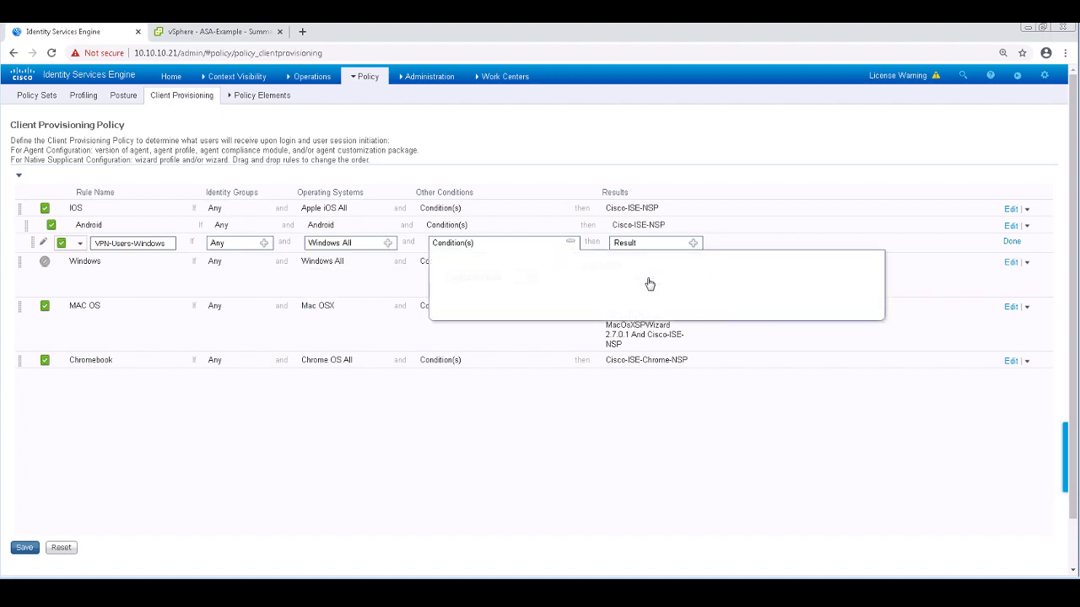
left_click(530, 278)
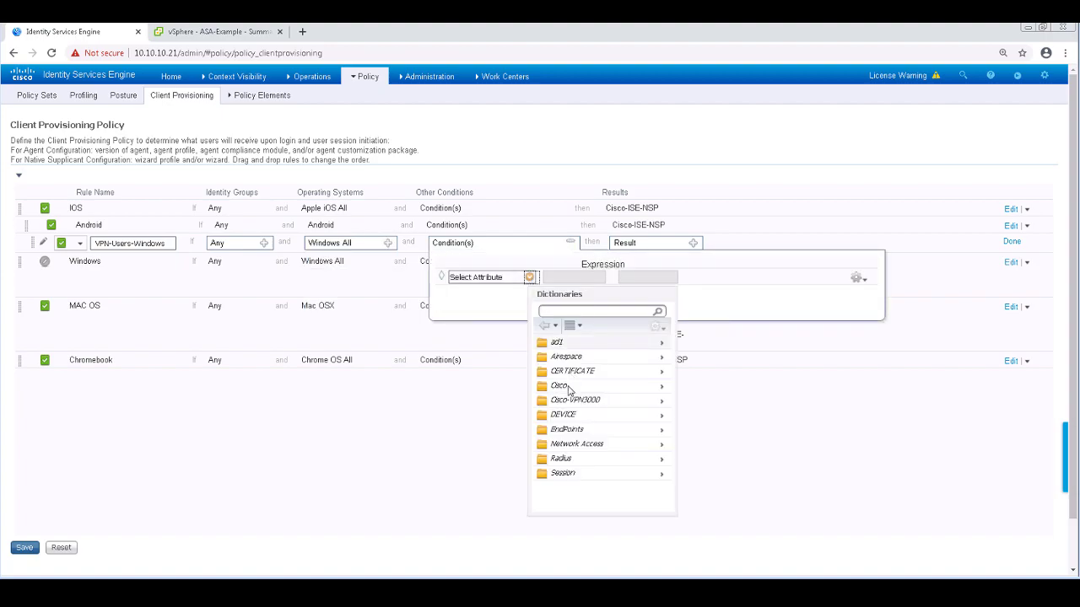
left_click(563, 414)
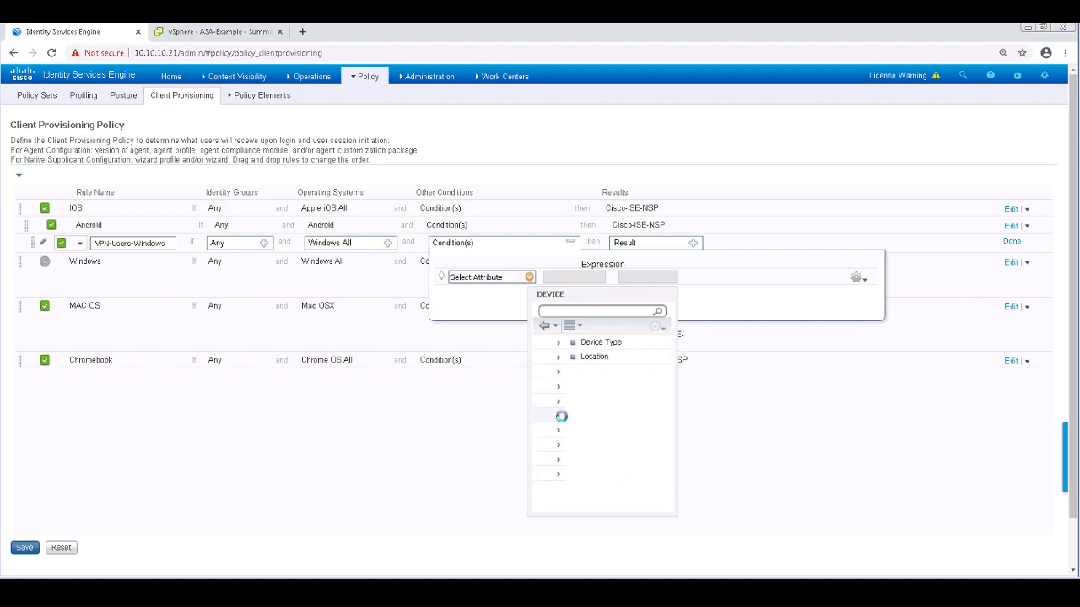
left_click(569, 342)
left_click(663, 278)
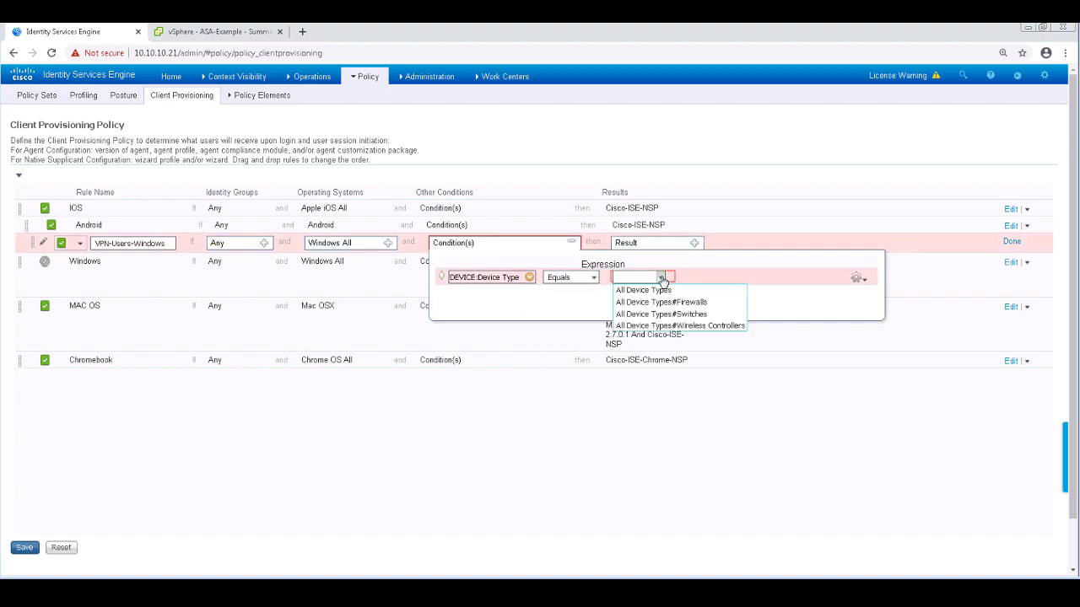
left_click(653, 302)
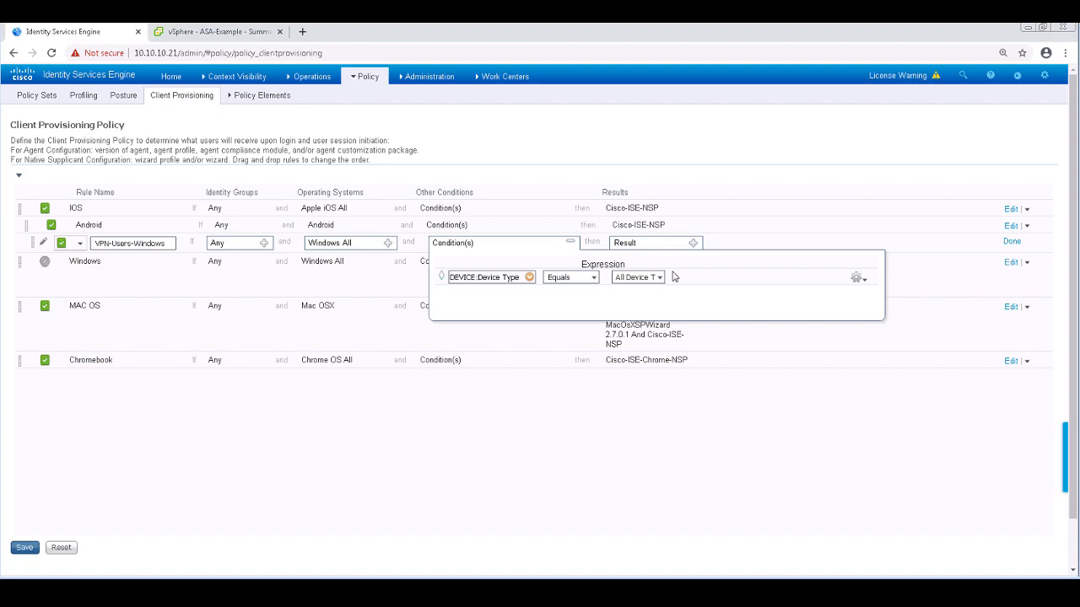
left_click(693, 243)
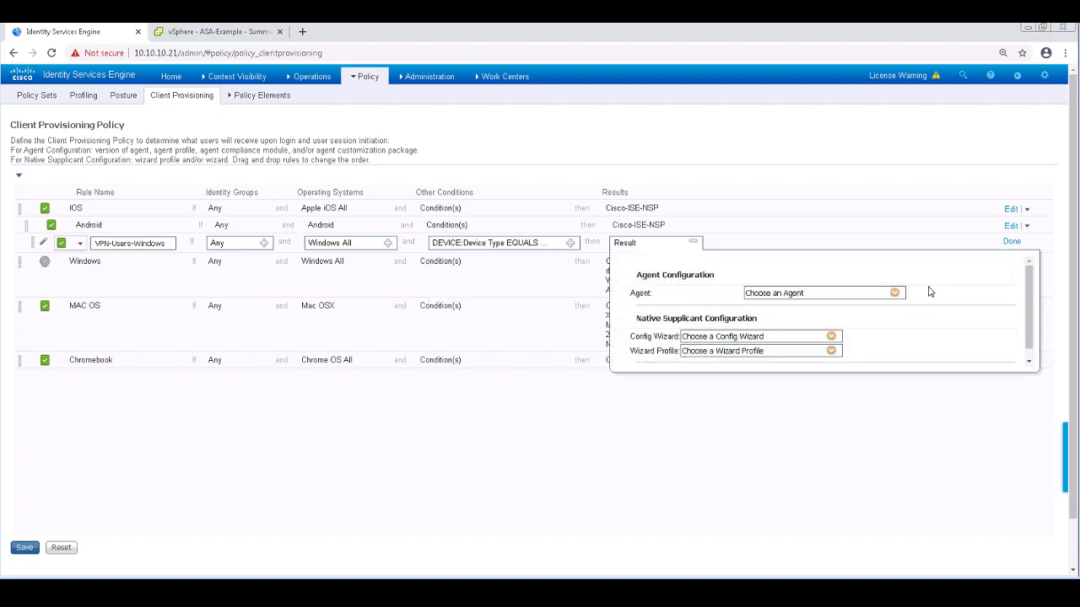
Step: Set the rule's agent configuration to AC-Config and save the provisioning policy
left_click(894, 293)
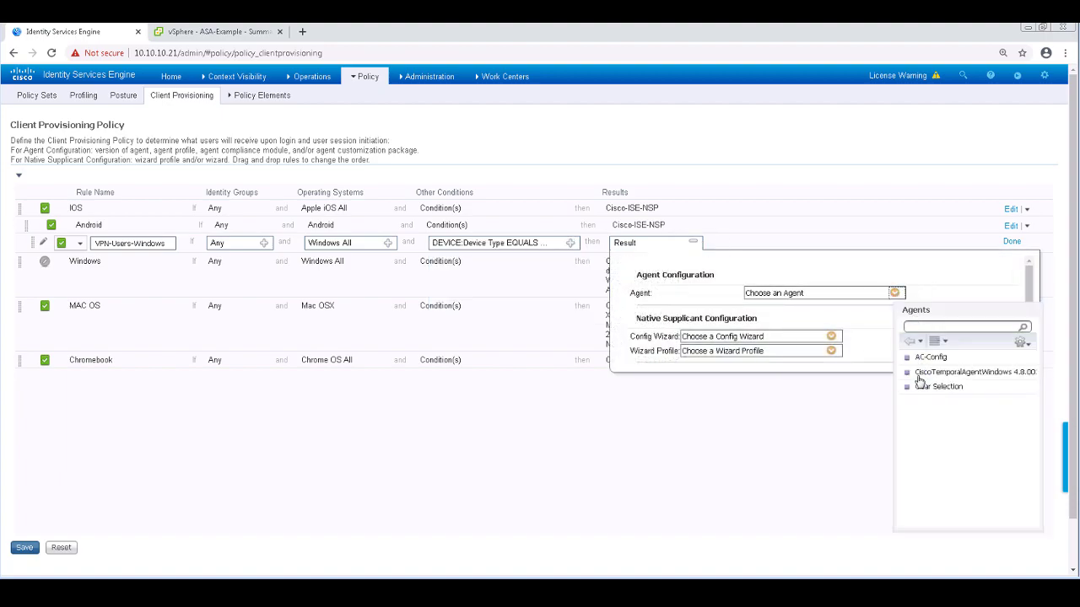
left_click(917, 358)
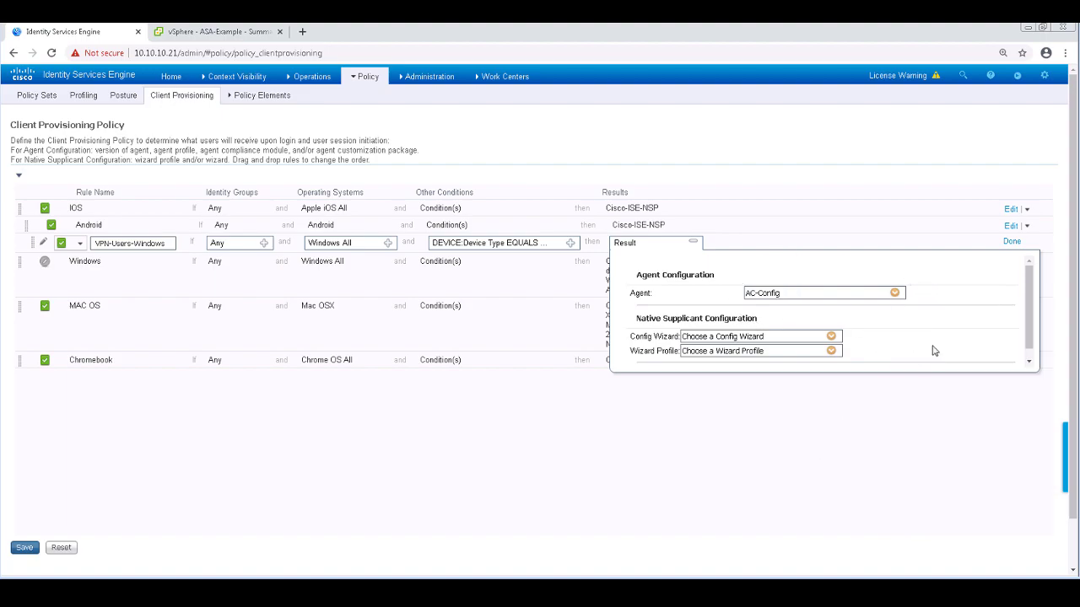
left_click(1011, 241)
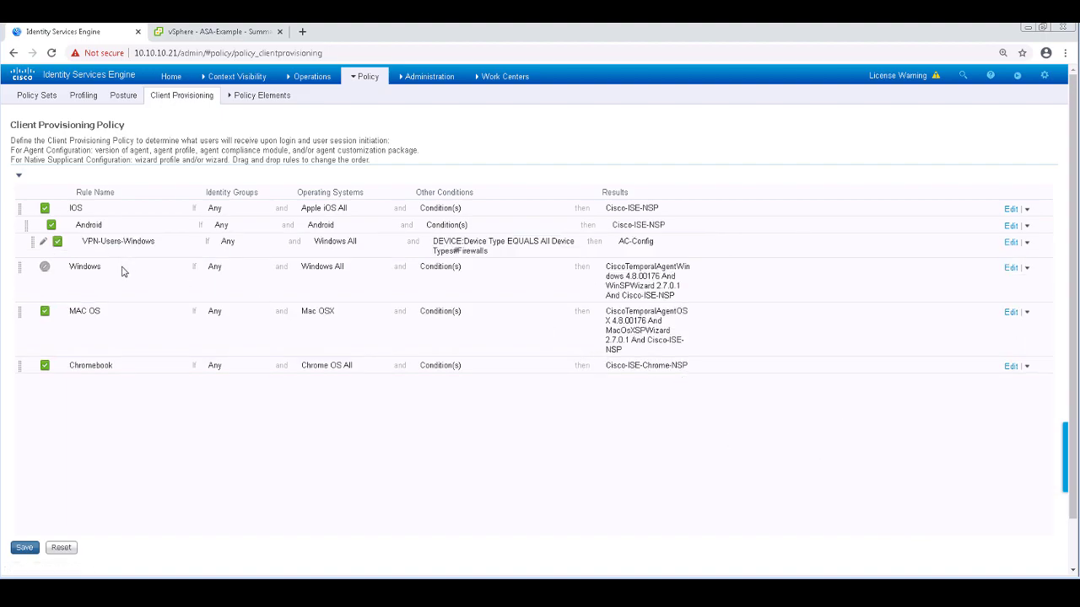
left_click(27, 548)
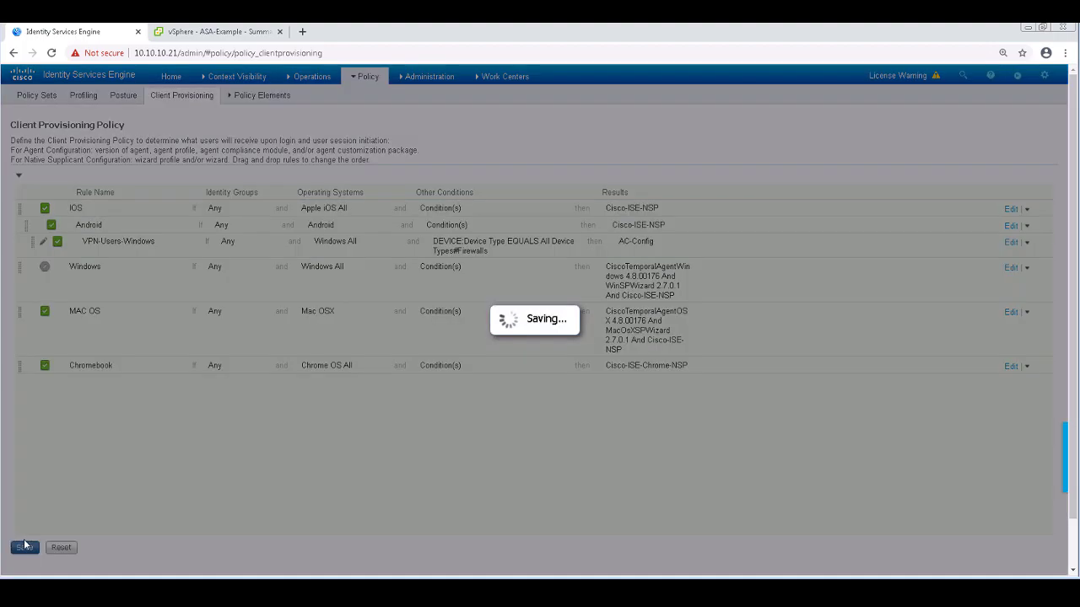